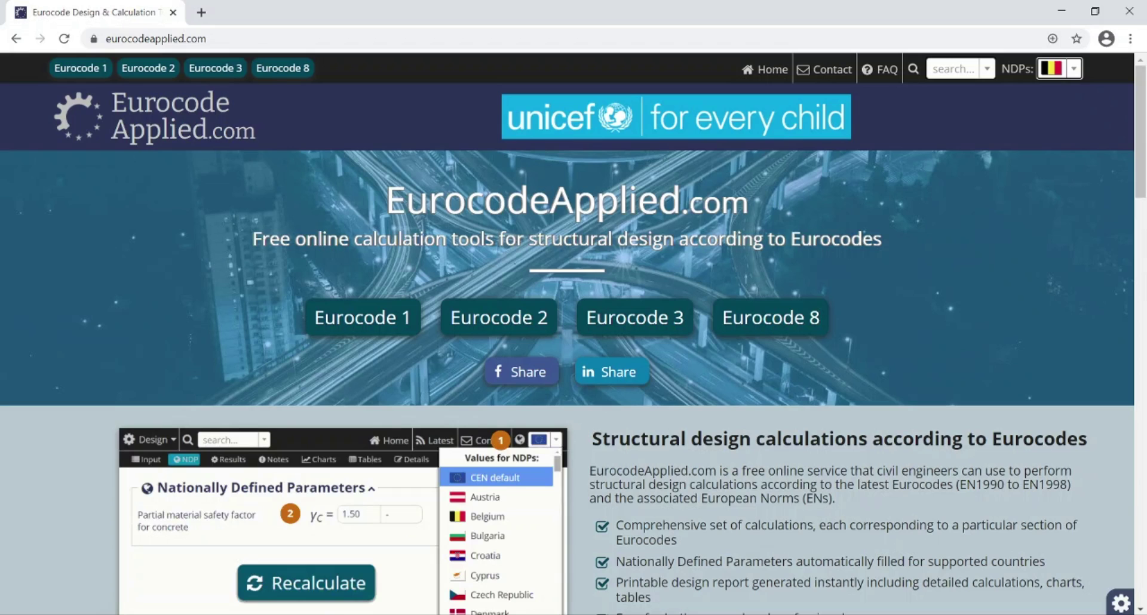
Set the site's nationally defined parameters (NDPs) to CEN default
{"action": "scroll", "coordinate": [615, 299], "scroll_direction": "down", "scroll_amount": 3}
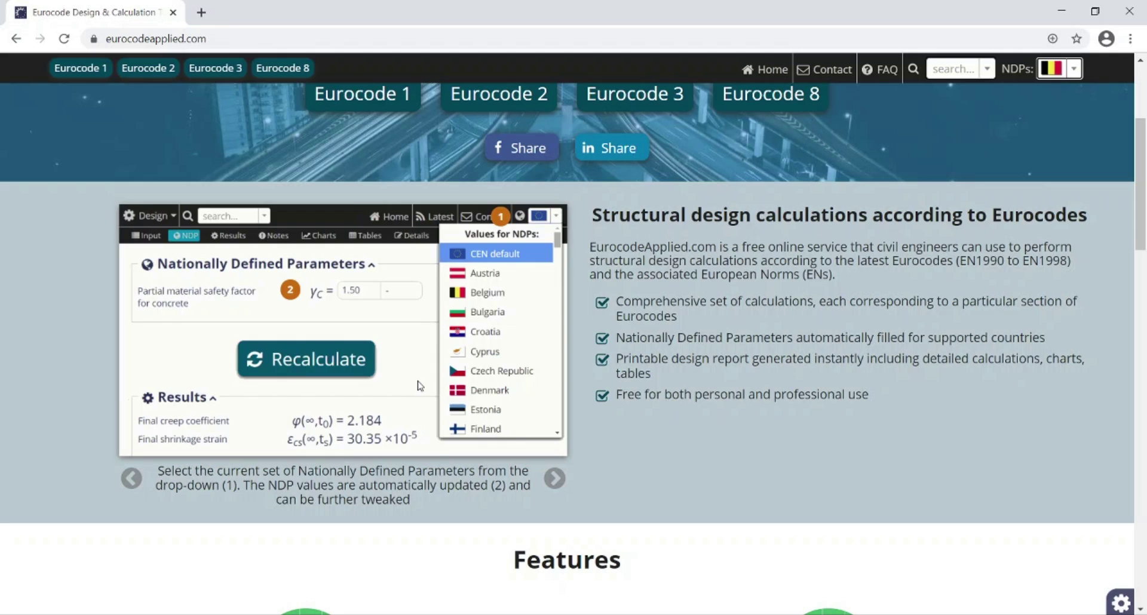
{"action": "scroll", "coordinate": [421, 383], "scroll_direction": "down", "scroll_amount": 5}
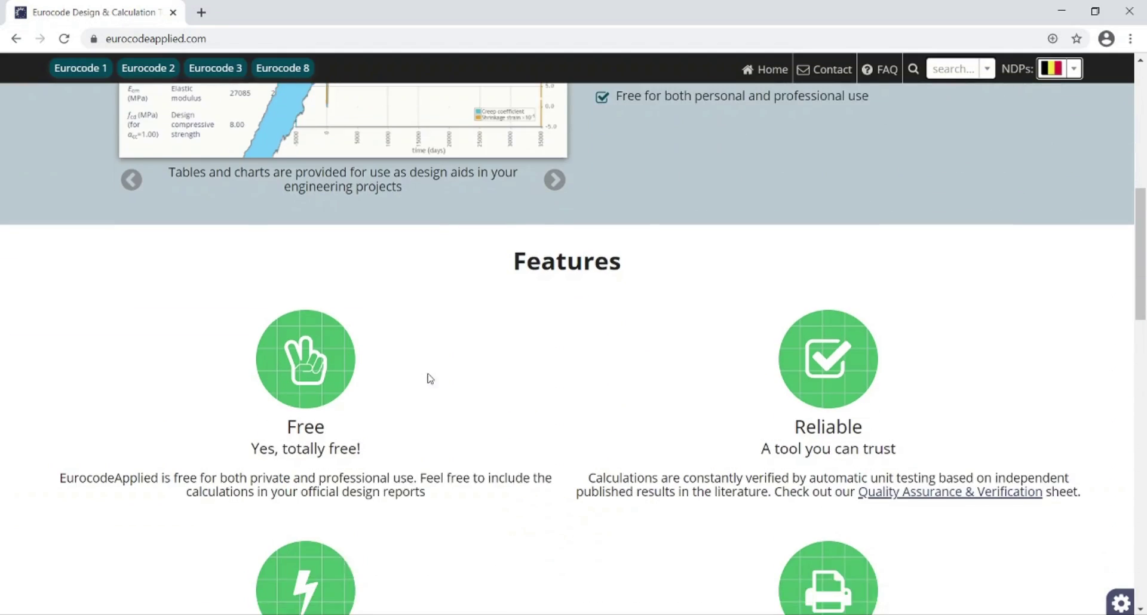
{"action": "scroll", "coordinate": [434, 361], "scroll_direction": "down", "scroll_amount": 1}
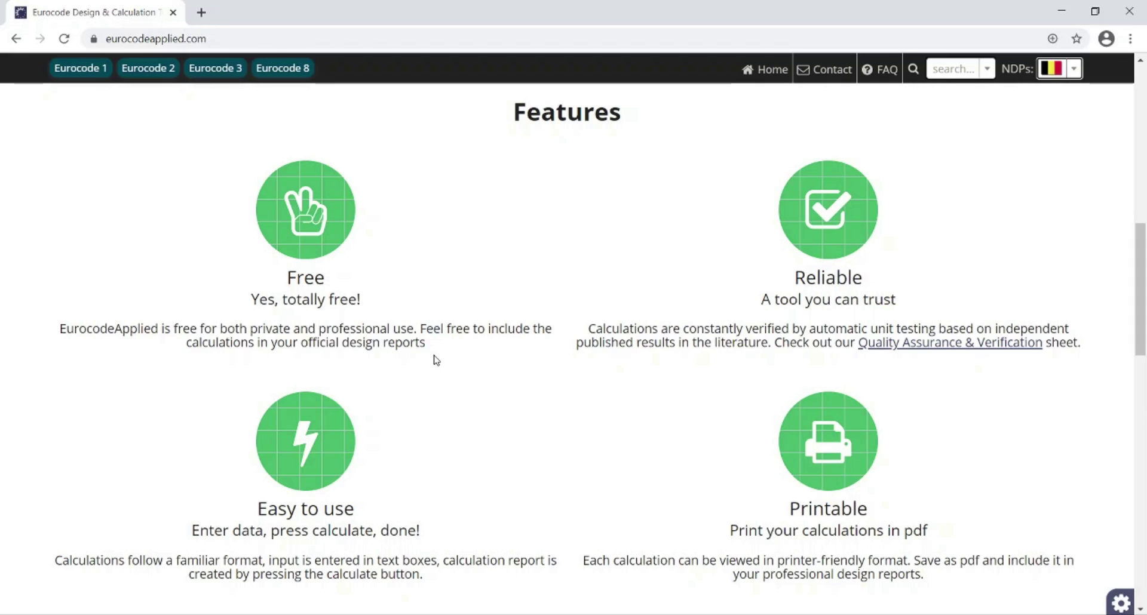
{"action": "scroll", "coordinate": [530, 372], "scroll_direction": "up", "scroll_amount": 10}
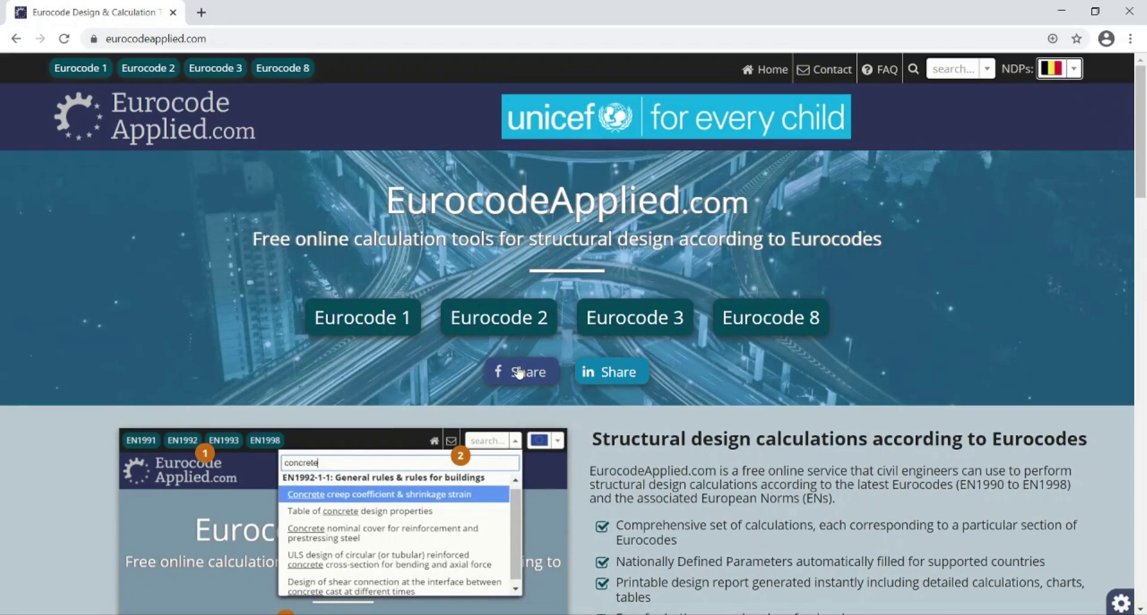
{"action": "left_click", "coordinate": [1074, 69]}
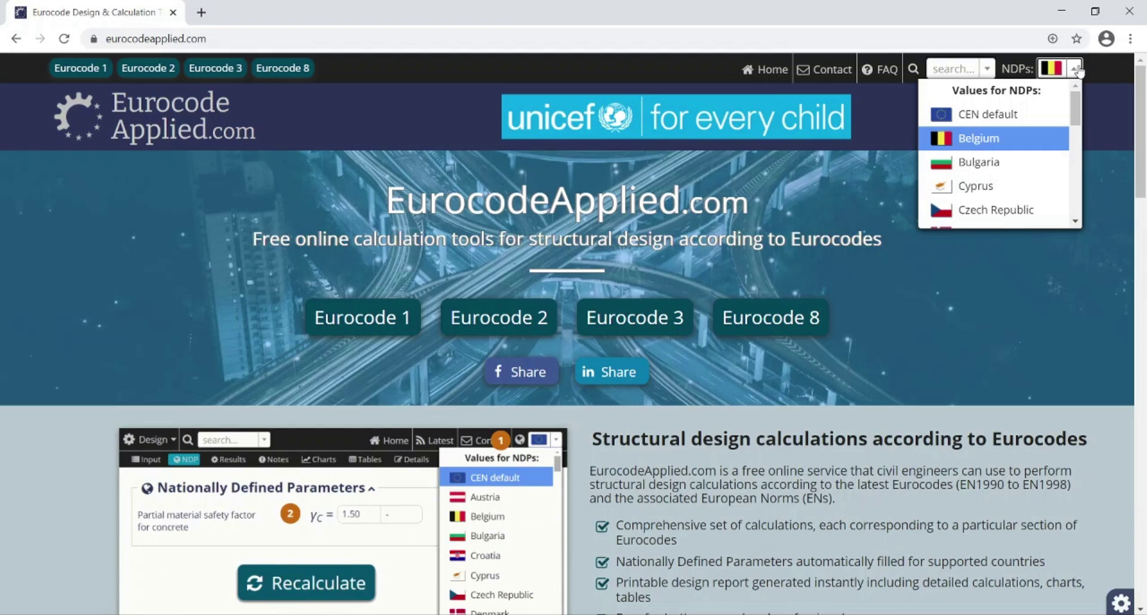
{"action": "left_click", "coordinate": [989, 120]}
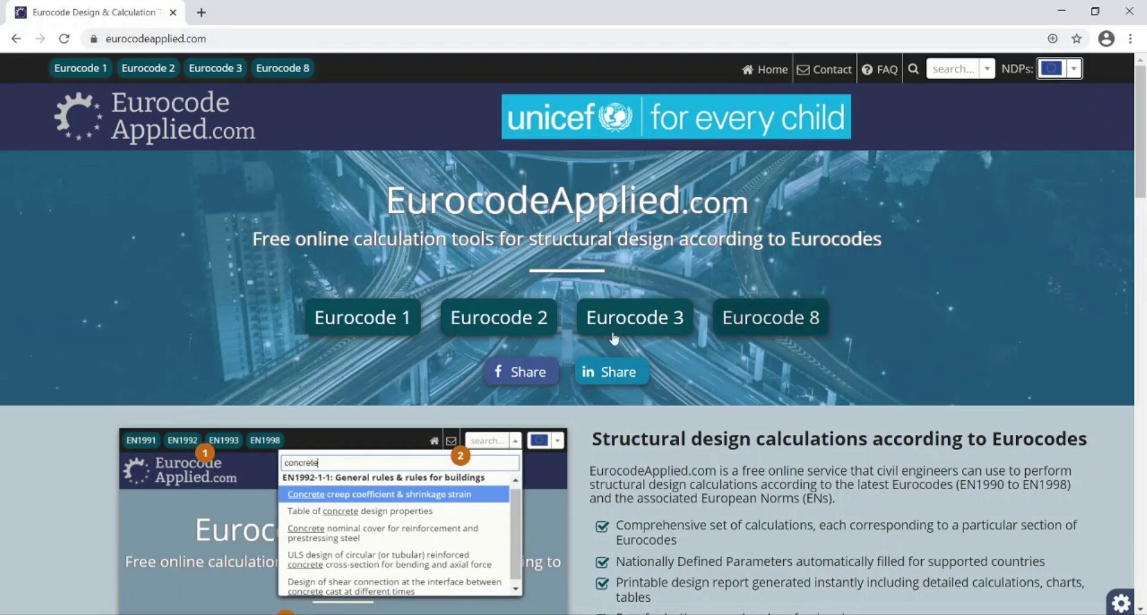
Open the Eurocode 1 calculation for wind load on building side walls (external and internal pressure coefficients)
{"action": "left_click", "coordinate": [359, 333]}
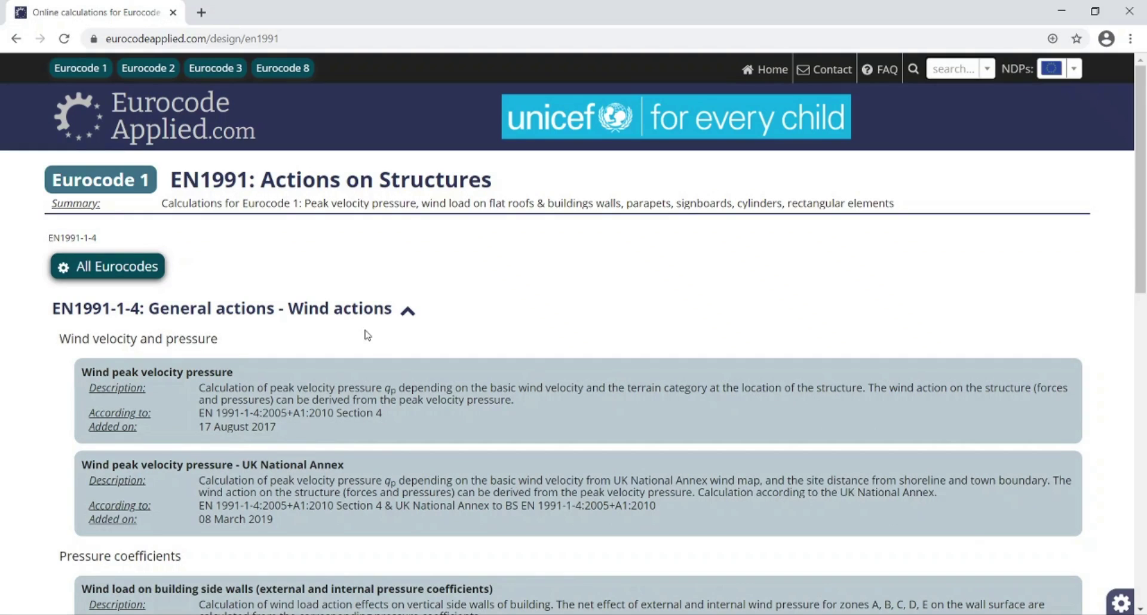
{"action": "scroll", "coordinate": [368, 335], "scroll_direction": "down", "scroll_amount": 1}
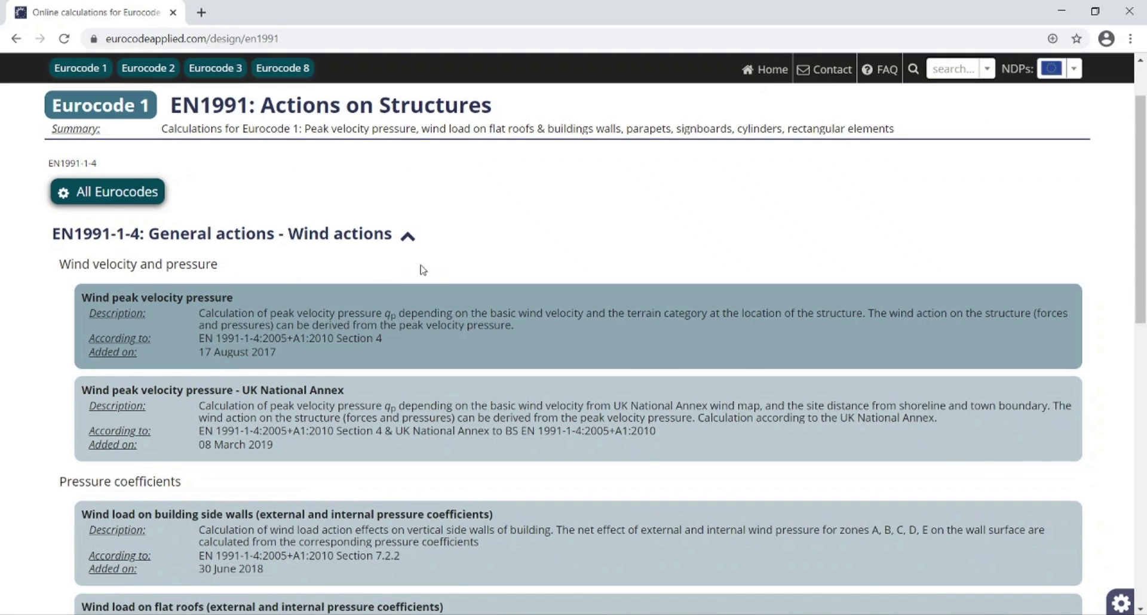
{"action": "scroll", "coordinate": [403, 145], "scroll_direction": "down", "scroll_amount": 1}
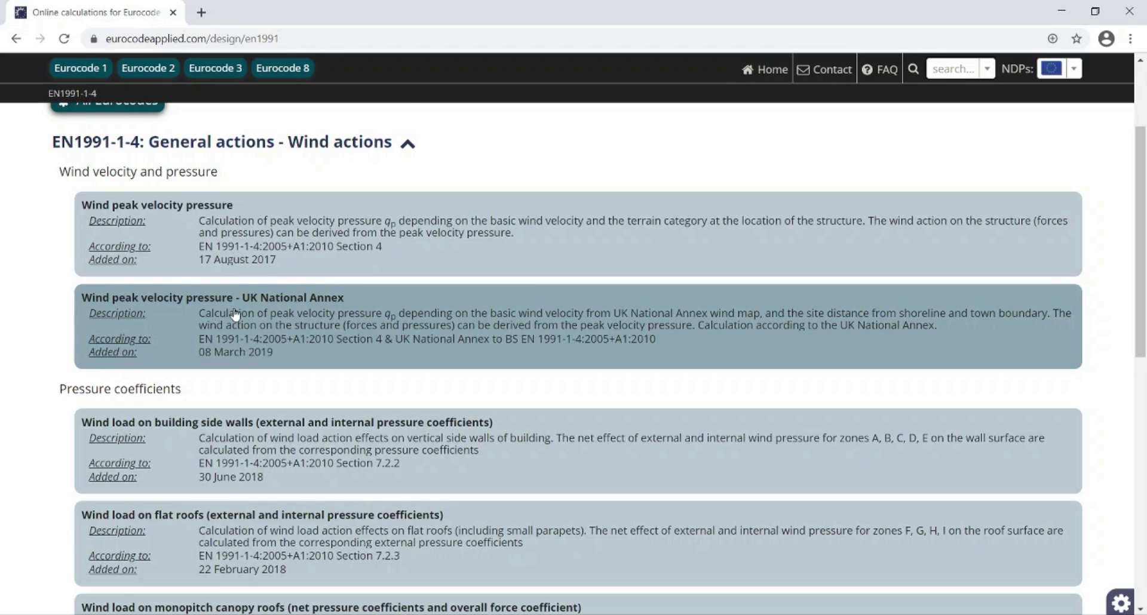
{"action": "scroll", "coordinate": [234, 317], "scroll_direction": "down", "scroll_amount": 1}
{"action": "scroll", "coordinate": [241, 313], "scroll_direction": "down", "scroll_amount": 1}
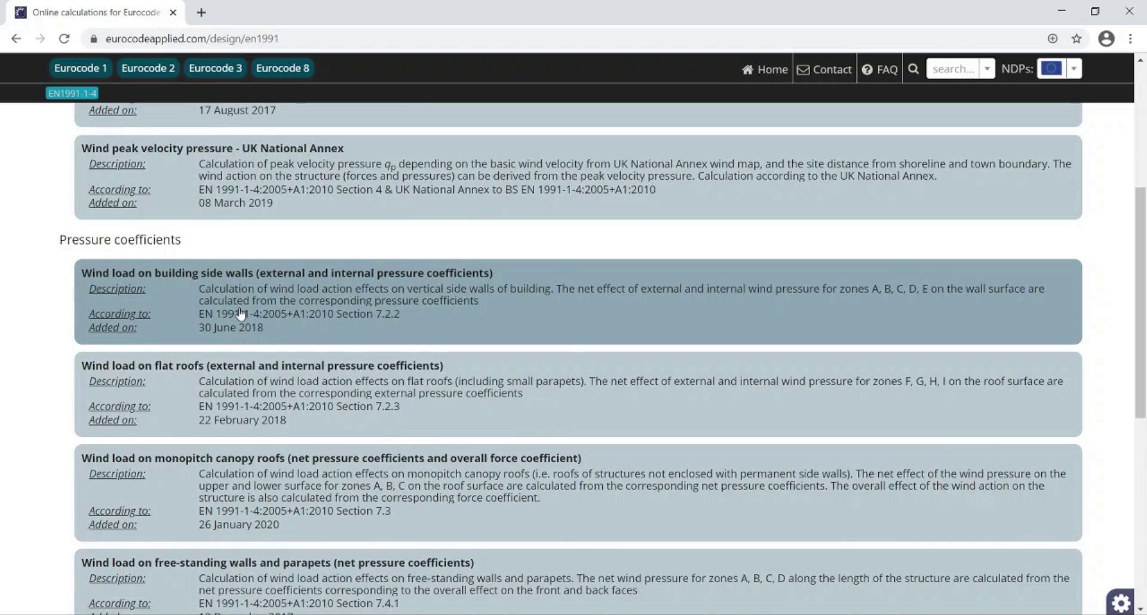
{"action": "scroll", "coordinate": [241, 313], "scroll_direction": "down", "scroll_amount": 1}
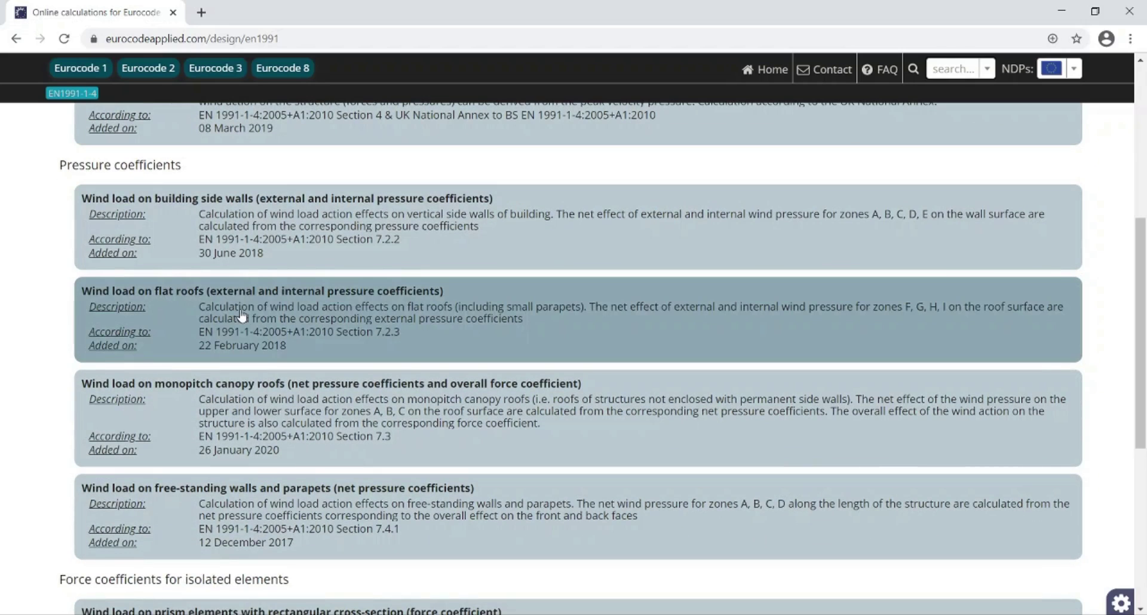
{"action": "scroll", "coordinate": [243, 315], "scroll_direction": "down", "scroll_amount": 1}
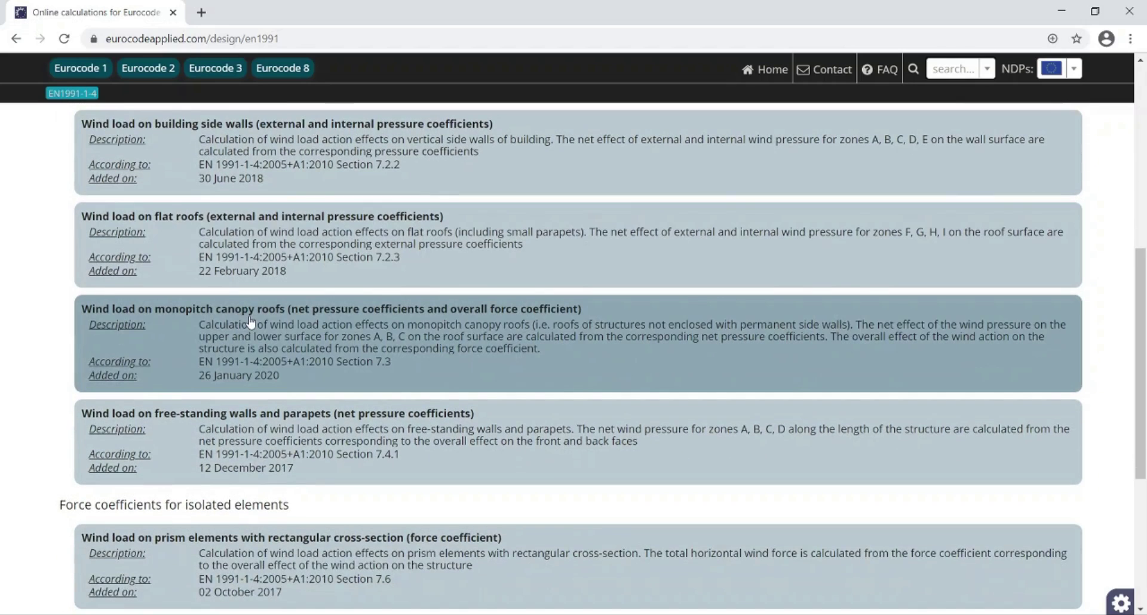
{"action": "scroll", "coordinate": [250, 322], "scroll_direction": "up", "scroll_amount": 2}
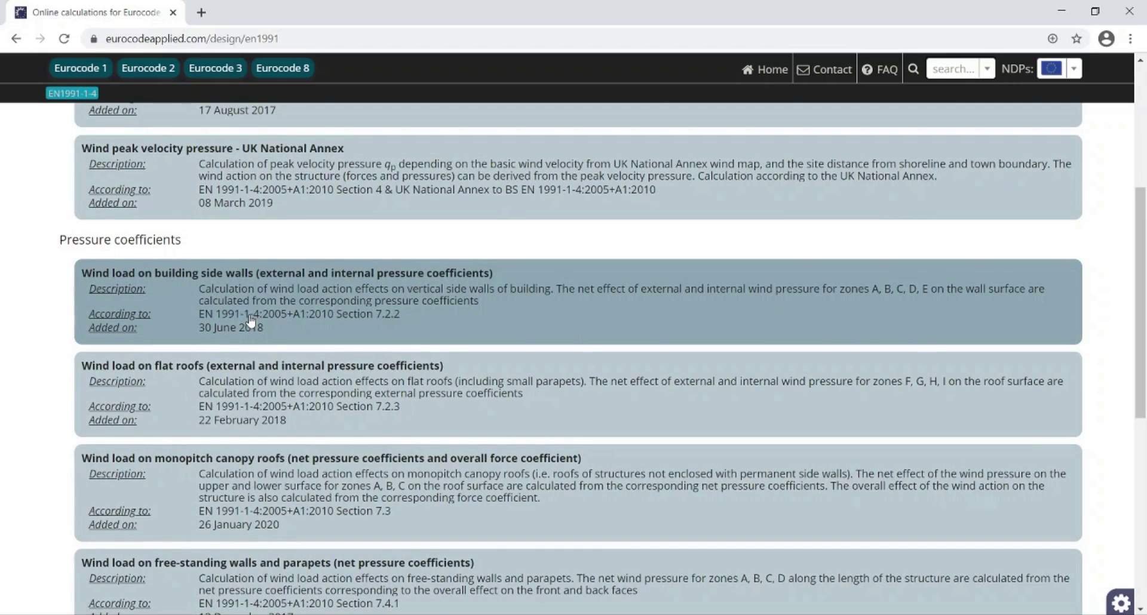
{"action": "scroll", "coordinate": [250, 321], "scroll_direction": "up", "scroll_amount": 1}
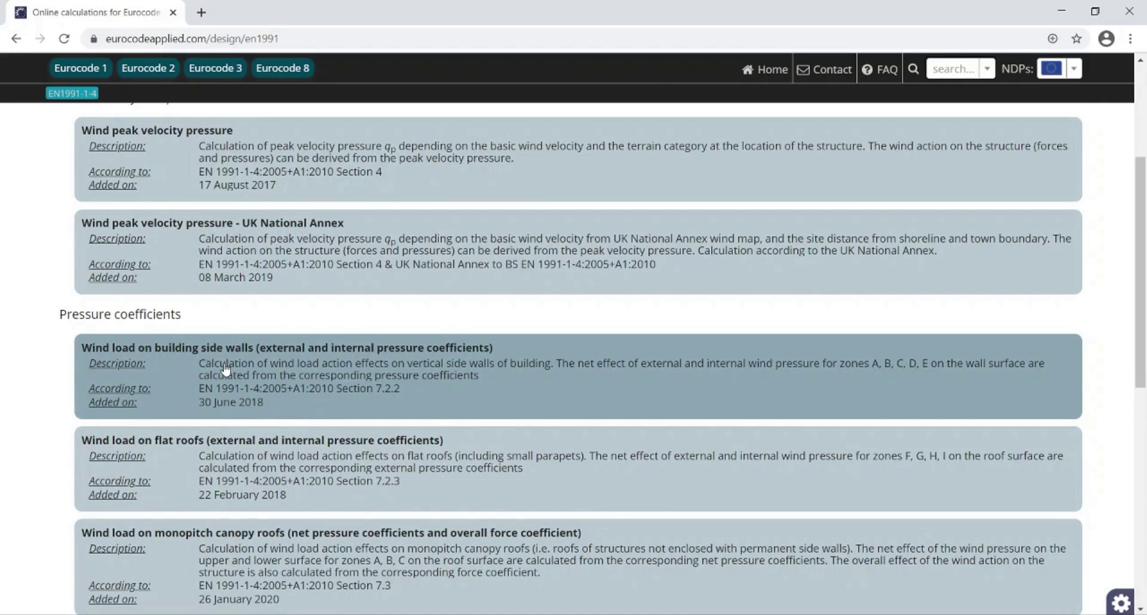
{"action": "left_click", "coordinate": [224, 371]}
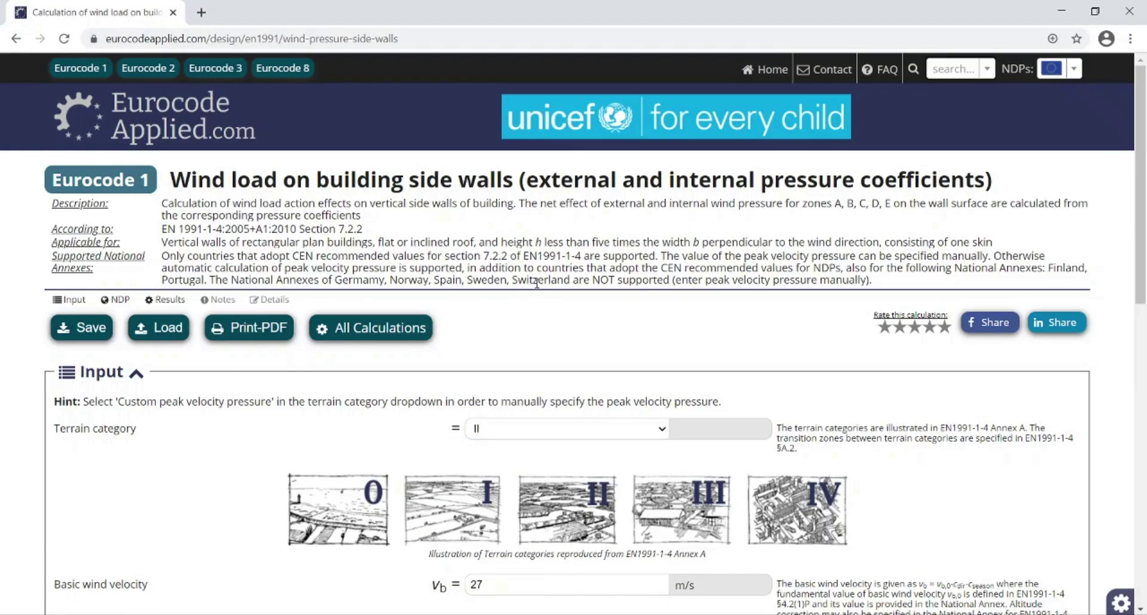
Examine the input parameters of the side wall calculation, from terrain category and basic wind velocity to internal pressure coefficients
{"action": "scroll", "coordinate": [458, 278], "scroll_direction": "down", "scroll_amount": 1}
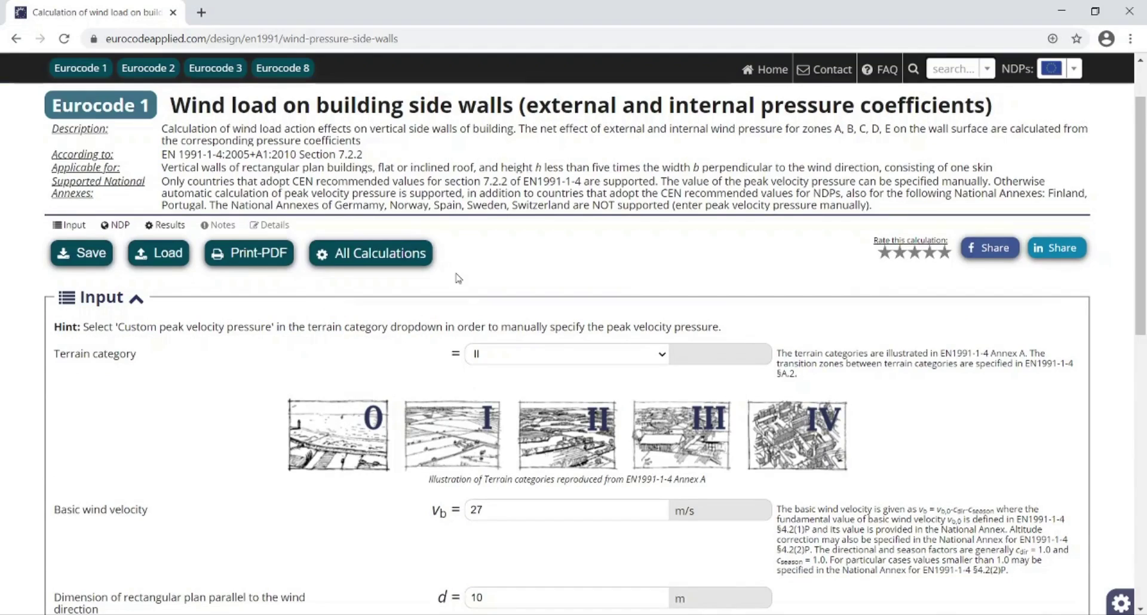
{"action": "scroll", "coordinate": [457, 278], "scroll_direction": "down", "scroll_amount": 2}
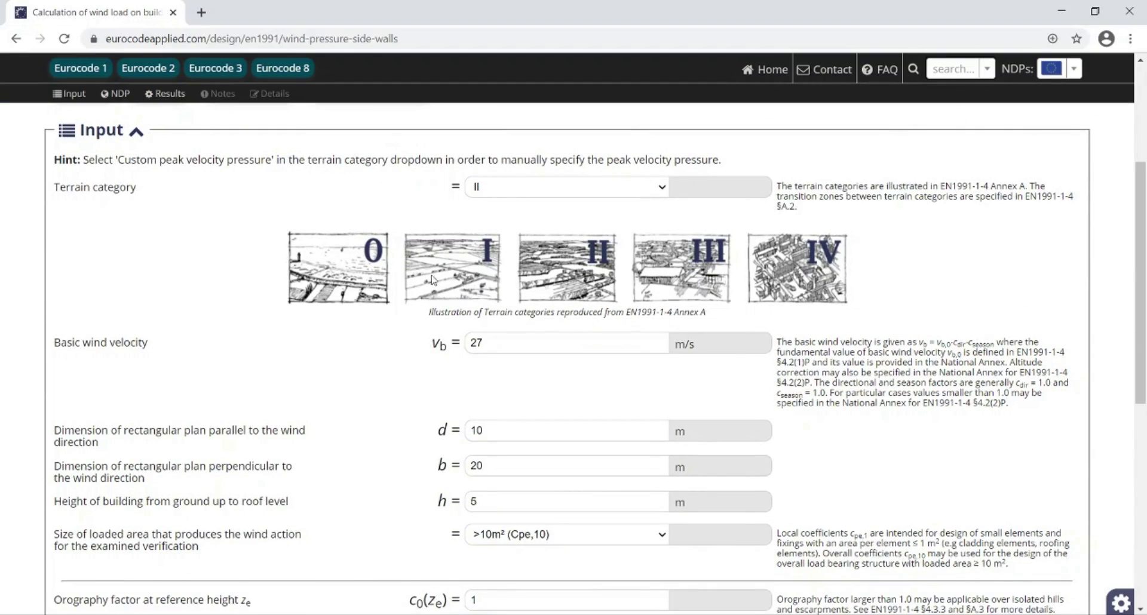
{"action": "scroll", "coordinate": [233, 243], "scroll_direction": "down", "scroll_amount": 1}
{"action": "scroll", "coordinate": [233, 243], "scroll_direction": "down", "scroll_amount": 1}
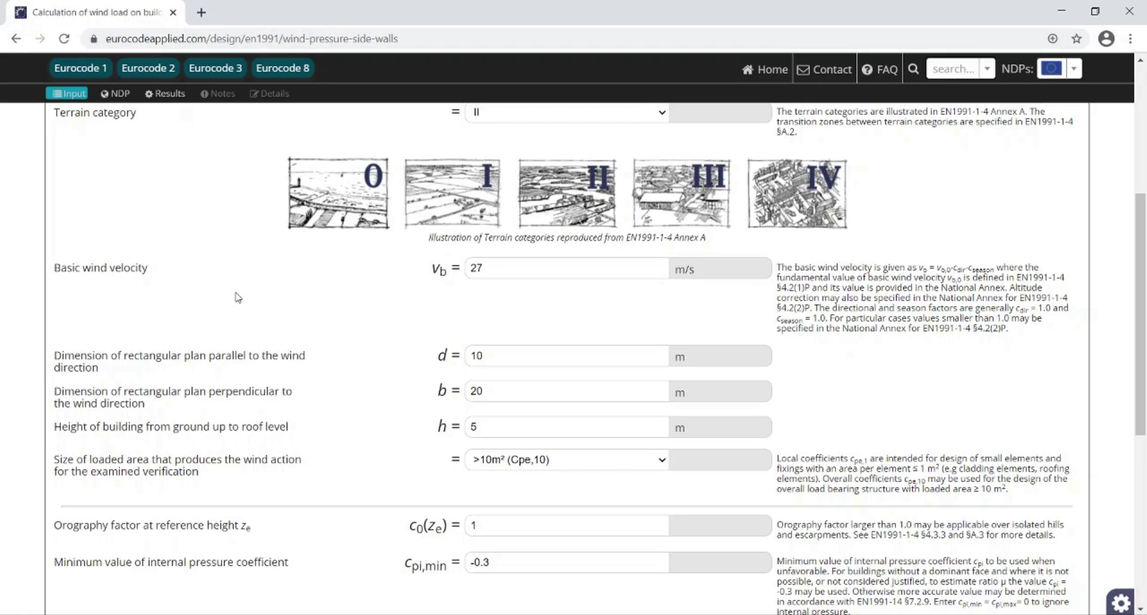
{"action": "scroll", "coordinate": [237, 297], "scroll_direction": "down", "scroll_amount": 1}
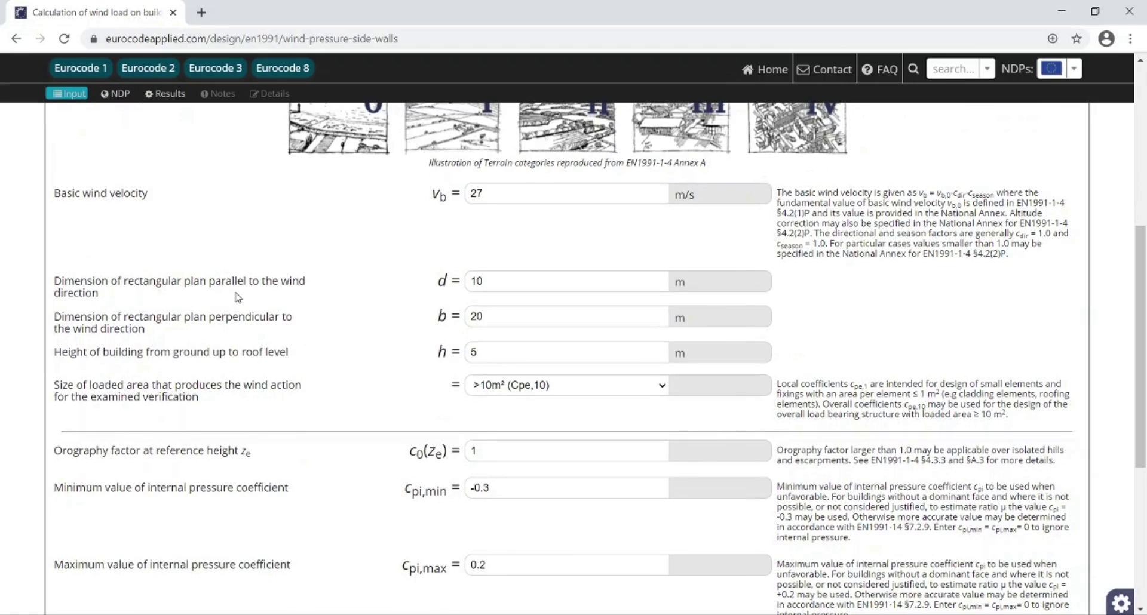
{"action": "scroll", "coordinate": [238, 297], "scroll_direction": "down", "scroll_amount": 1}
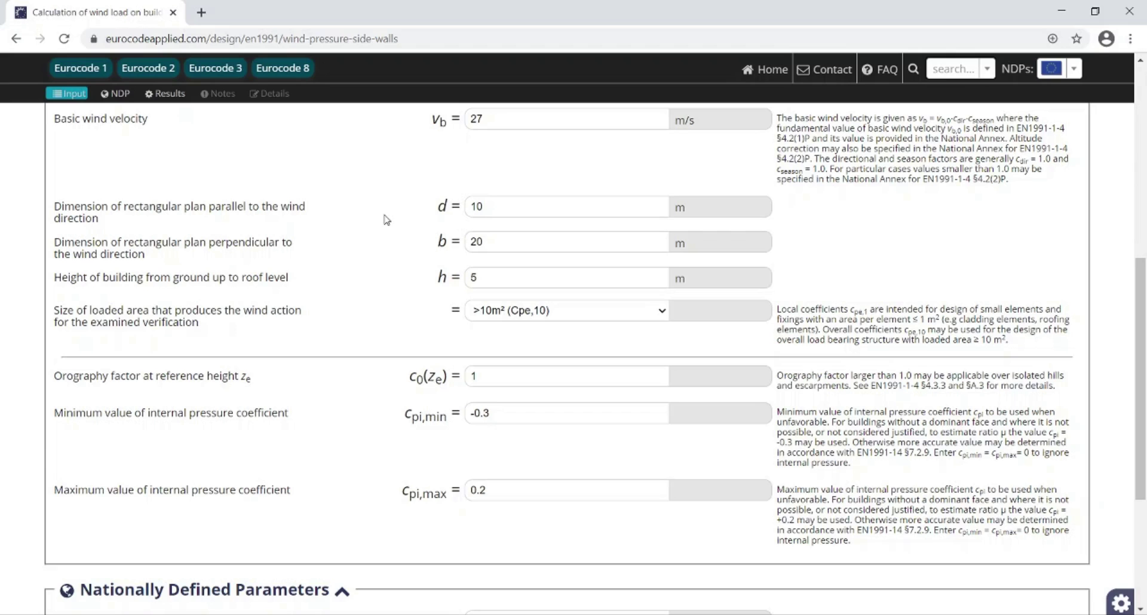
{"action": "scroll", "coordinate": [385, 220], "scroll_direction": "up", "scroll_amount": 4}
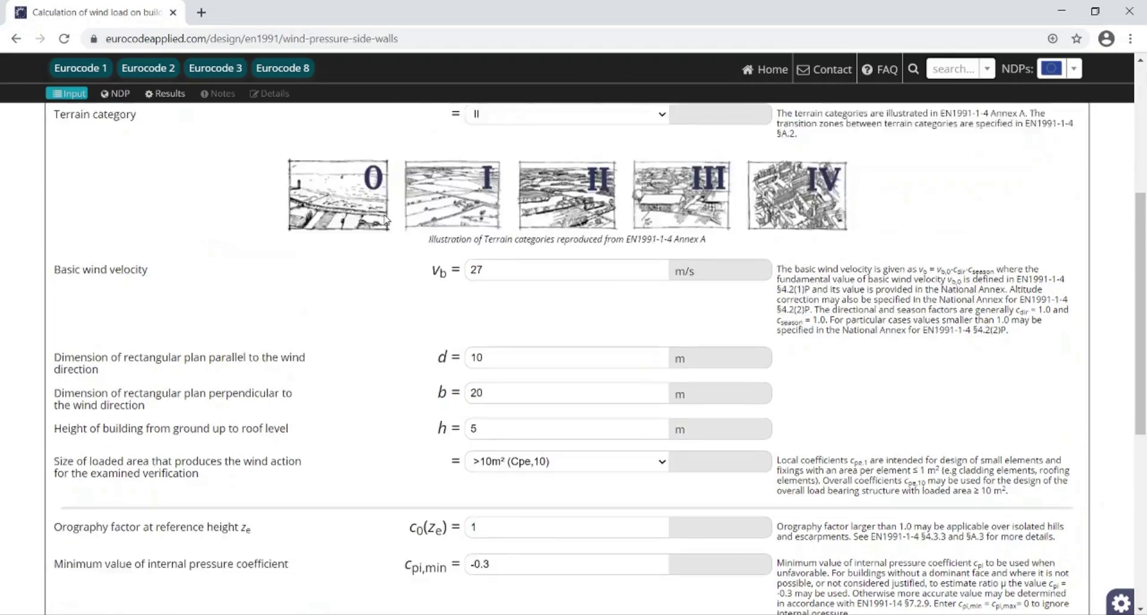
{"action": "scroll", "coordinate": [385, 220], "scroll_direction": "down", "scroll_amount": 1}
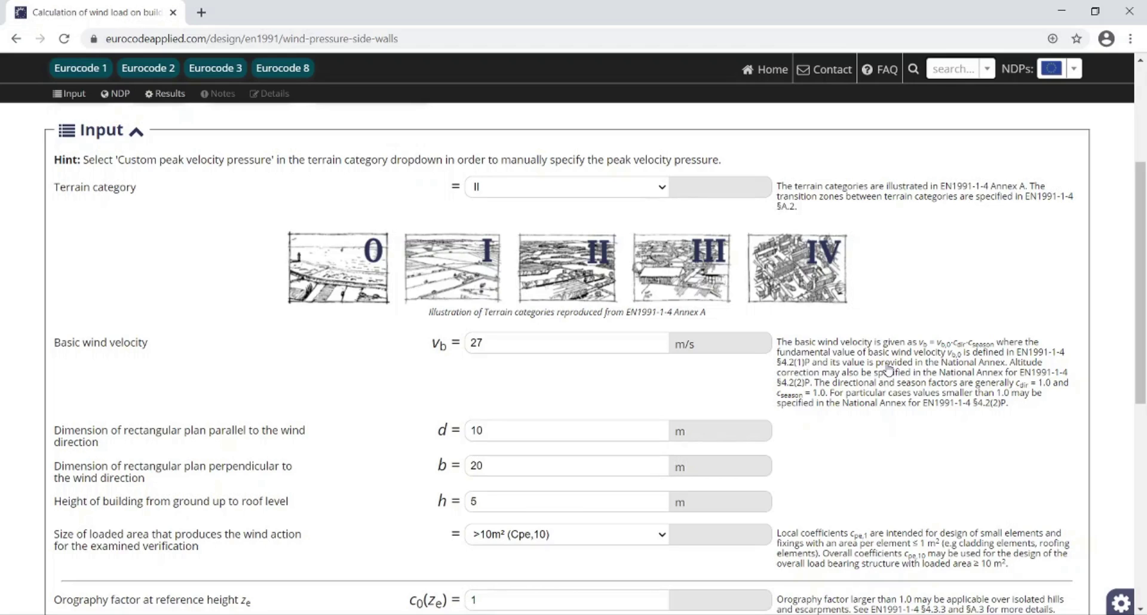
Calculate the wind load on the side walls with the preset inputs and a loaded area of >10m² (Cpe,10)
{"action": "scroll", "coordinate": [848, 365], "scroll_direction": "down", "scroll_amount": 3}
{"action": "left_click", "coordinate": [640, 321]}
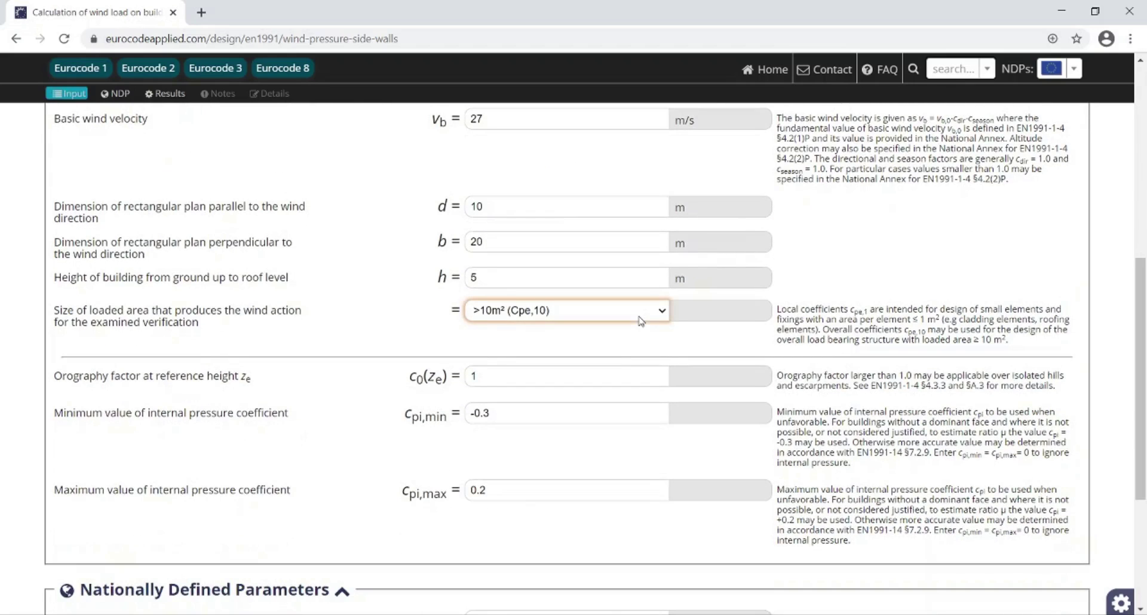
{"action": "scroll", "coordinate": [638, 323], "scroll_direction": "down", "scroll_amount": 4}
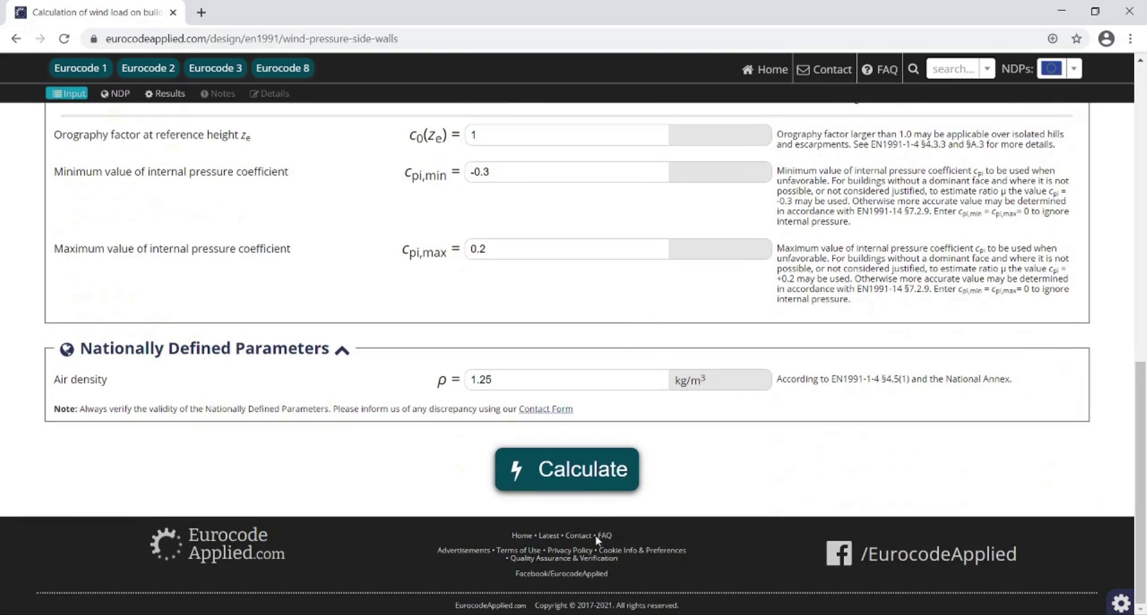
{"action": "left_click", "coordinate": [578, 483]}
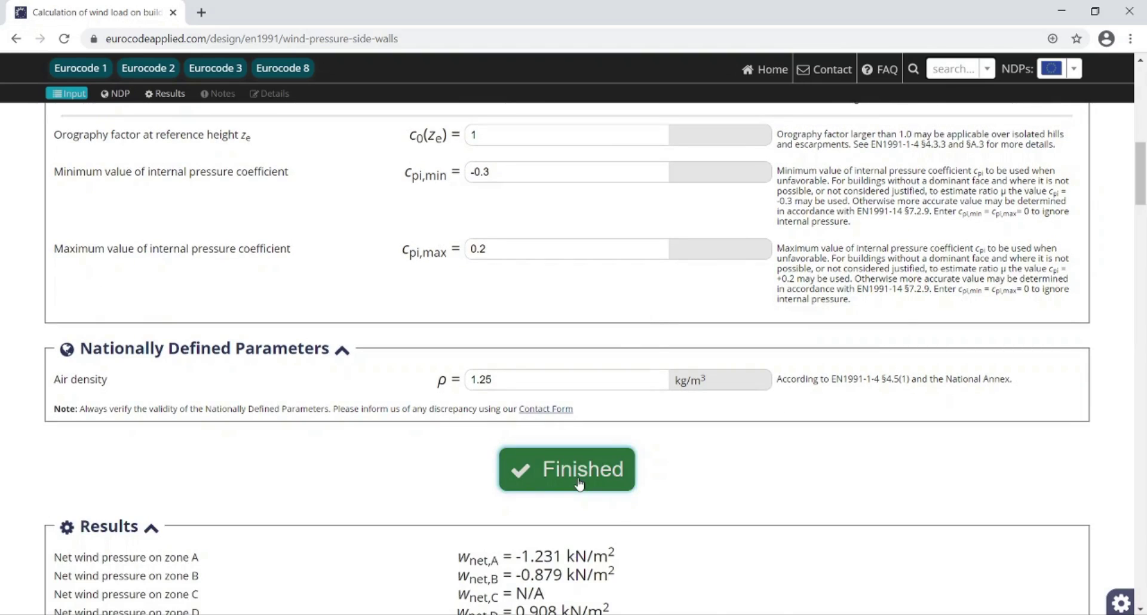
Examine the net wind pressure results for each wall zone and the plan and elevation diagrams of the pressure zones
{"action": "scroll", "coordinate": [578, 481], "scroll_direction": "down", "scroll_amount": 2}
{"action": "scroll", "coordinate": [579, 480], "scroll_direction": "down", "scroll_amount": 2}
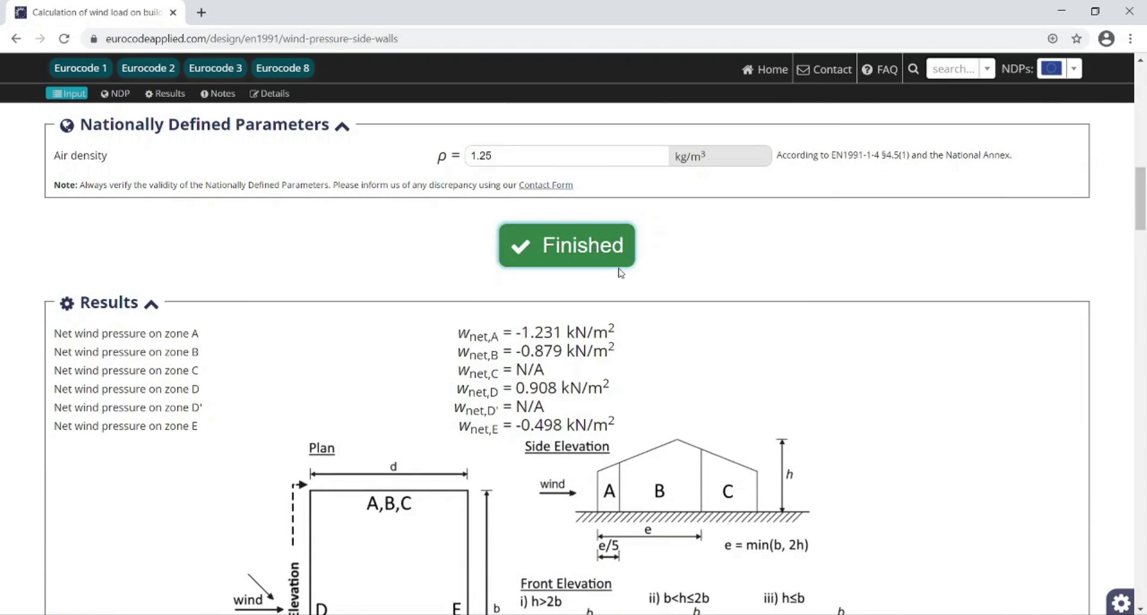
{"action": "scroll", "coordinate": [618, 274], "scroll_direction": "down", "scroll_amount": 1}
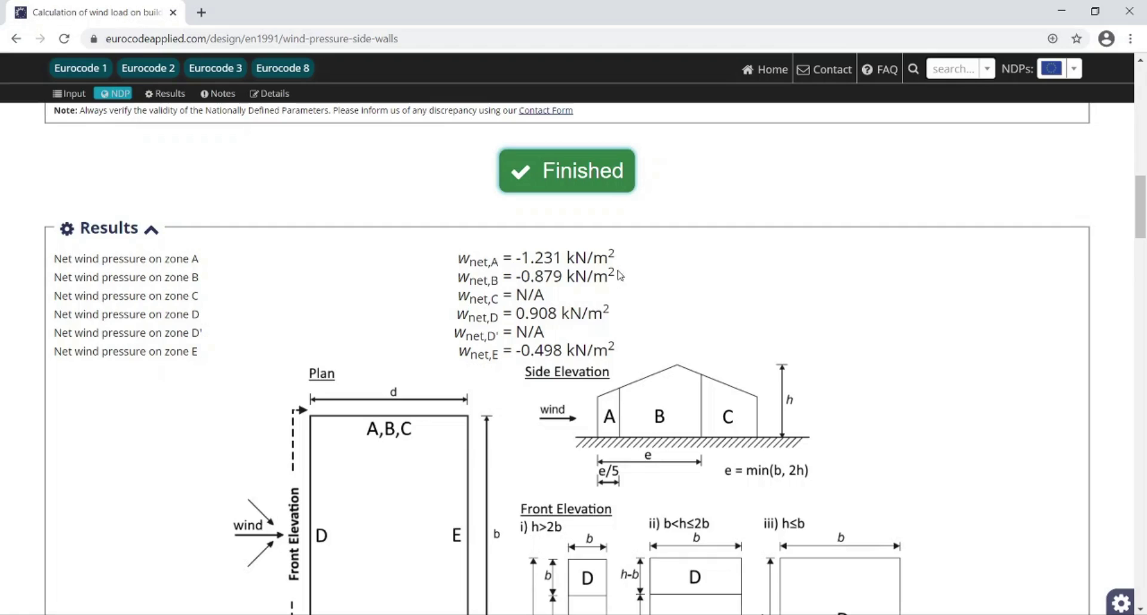
{"action": "scroll", "coordinate": [622, 275], "scroll_direction": "down", "scroll_amount": 2}
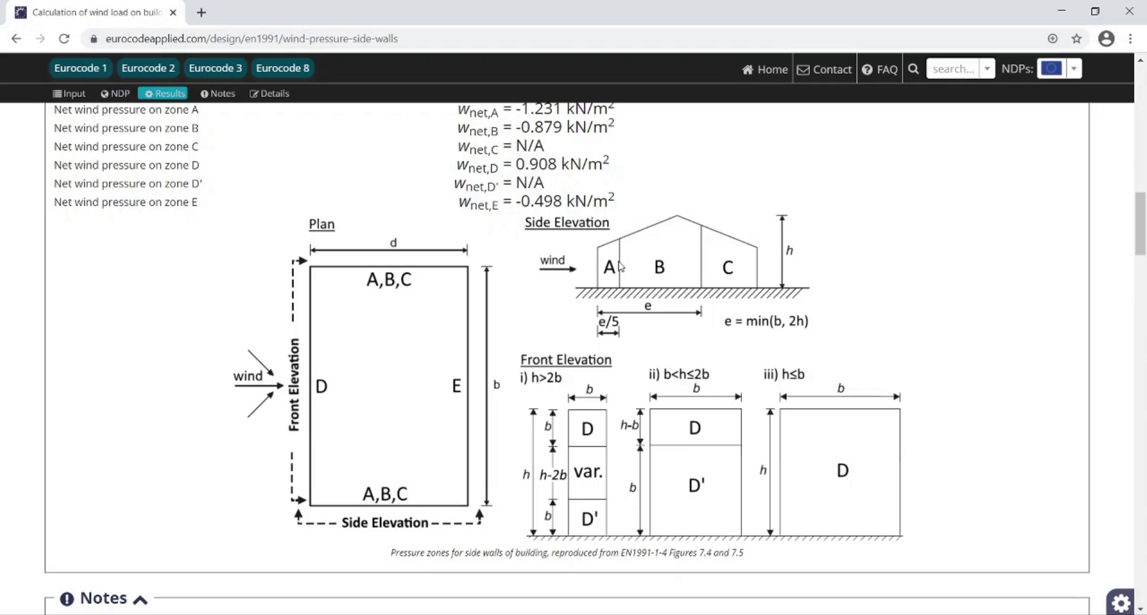
{"action": "scroll", "coordinate": [619, 269], "scroll_direction": "up", "scroll_amount": 1}
{"action": "scroll", "coordinate": [619, 267], "scroll_direction": "up", "scroll_amount": 1}
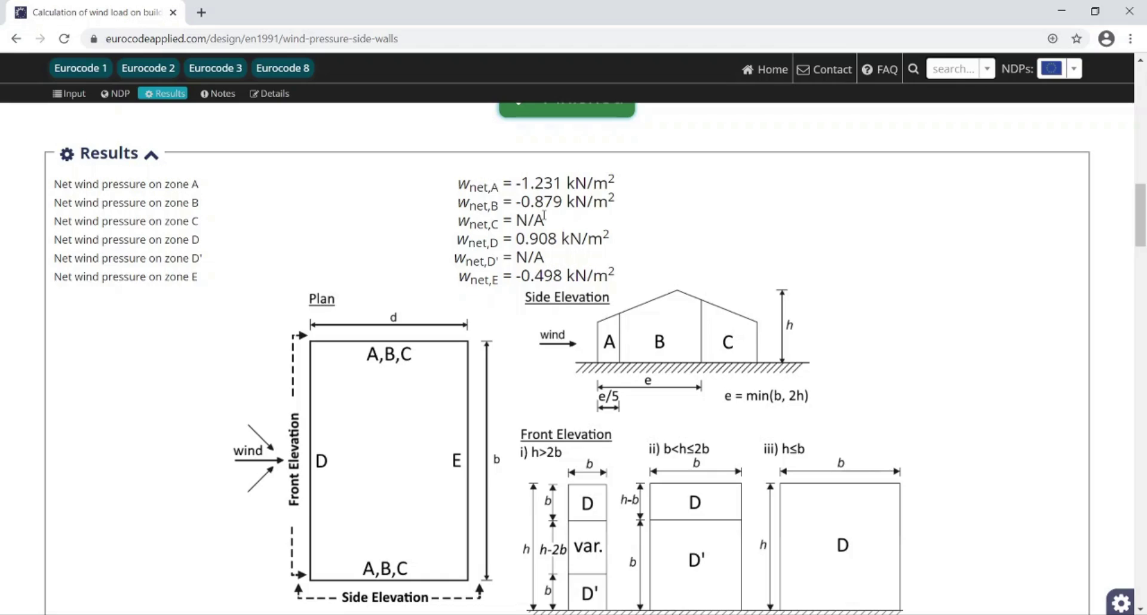
Read through the detailed calculation report, from peak velocity pressure to the external and internal pressure coefficients
{"action": "scroll", "coordinate": [545, 217], "scroll_direction": "down", "scroll_amount": 15}
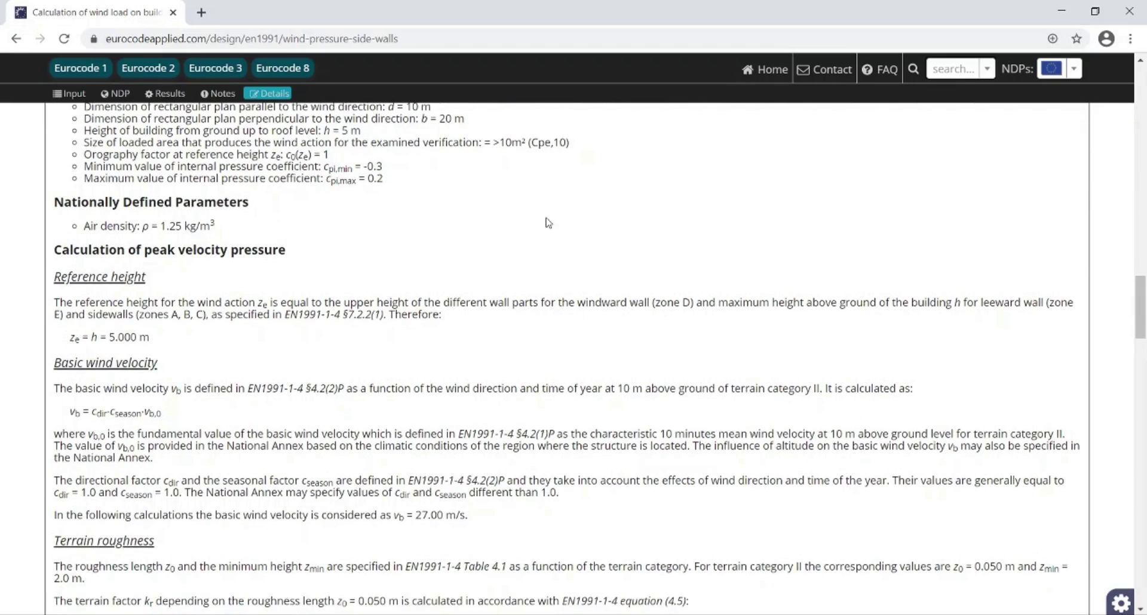
{"action": "scroll", "coordinate": [550, 221], "scroll_direction": "down", "scroll_amount": 5}
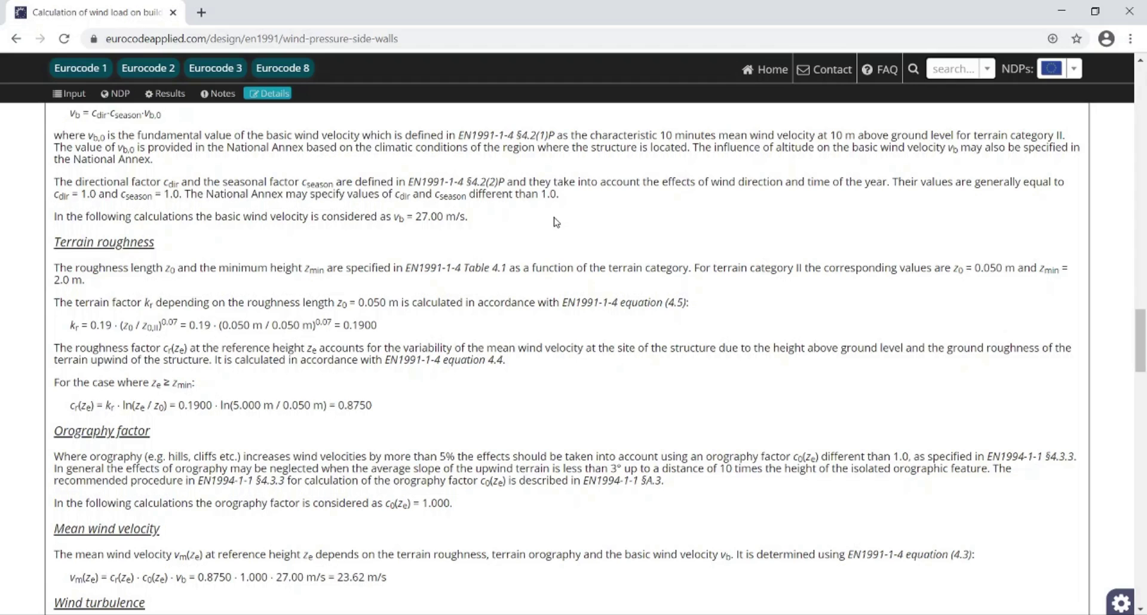
{"action": "scroll", "coordinate": [556, 222], "scroll_direction": "down", "scroll_amount": 5}
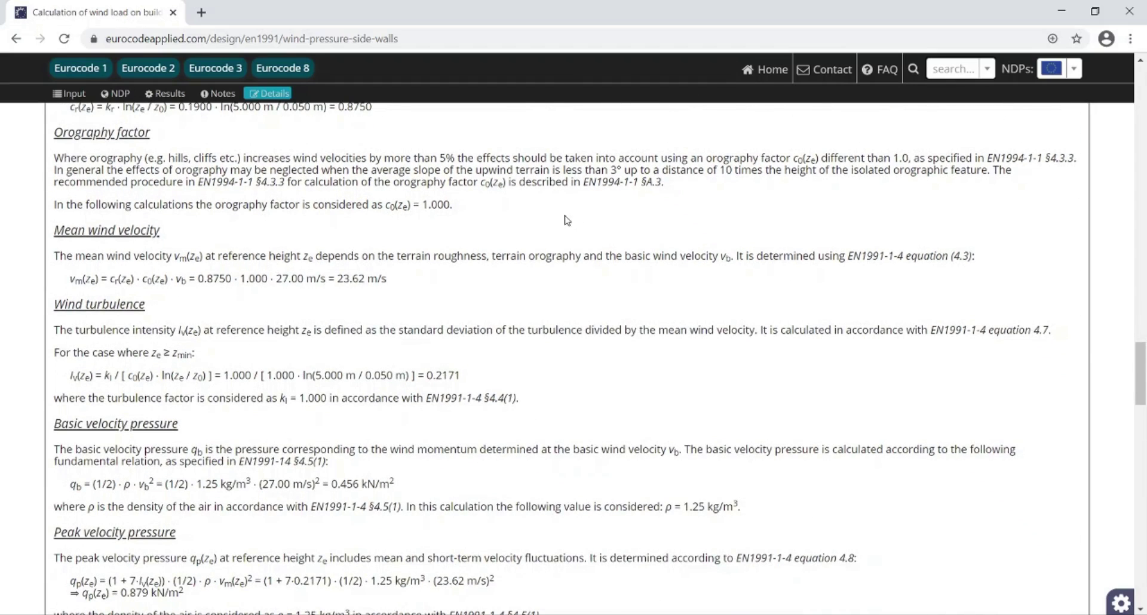
{"action": "scroll", "coordinate": [549, 239], "scroll_direction": "down", "scroll_amount": 4}
{"action": "scroll", "coordinate": [549, 239], "scroll_direction": "down", "scroll_amount": 8}
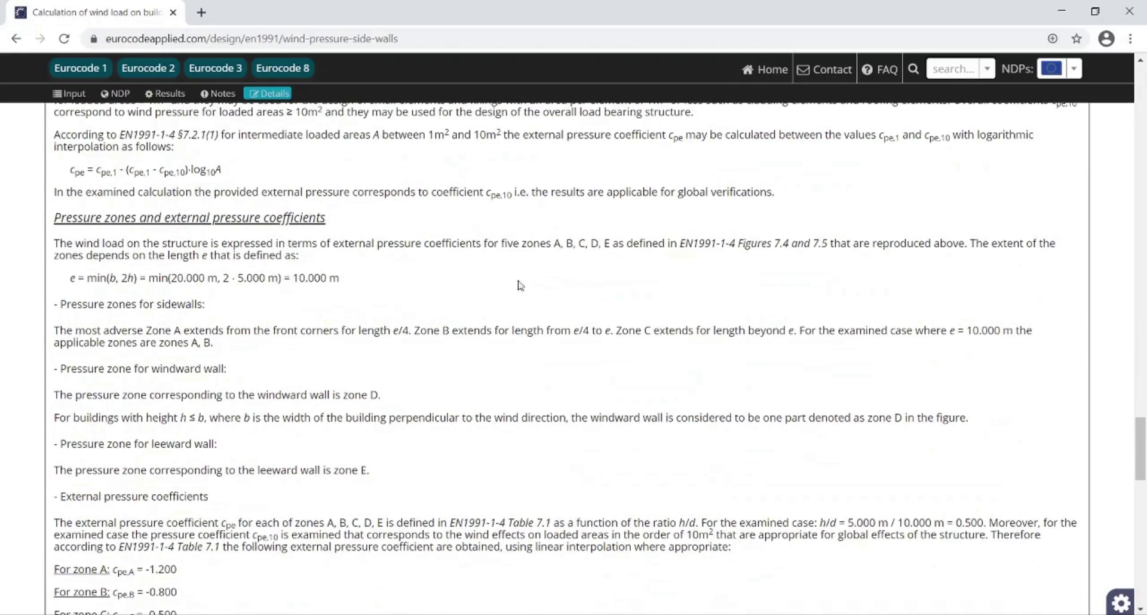
{"action": "scroll", "coordinate": [469, 345], "scroll_direction": "down", "scroll_amount": 4}
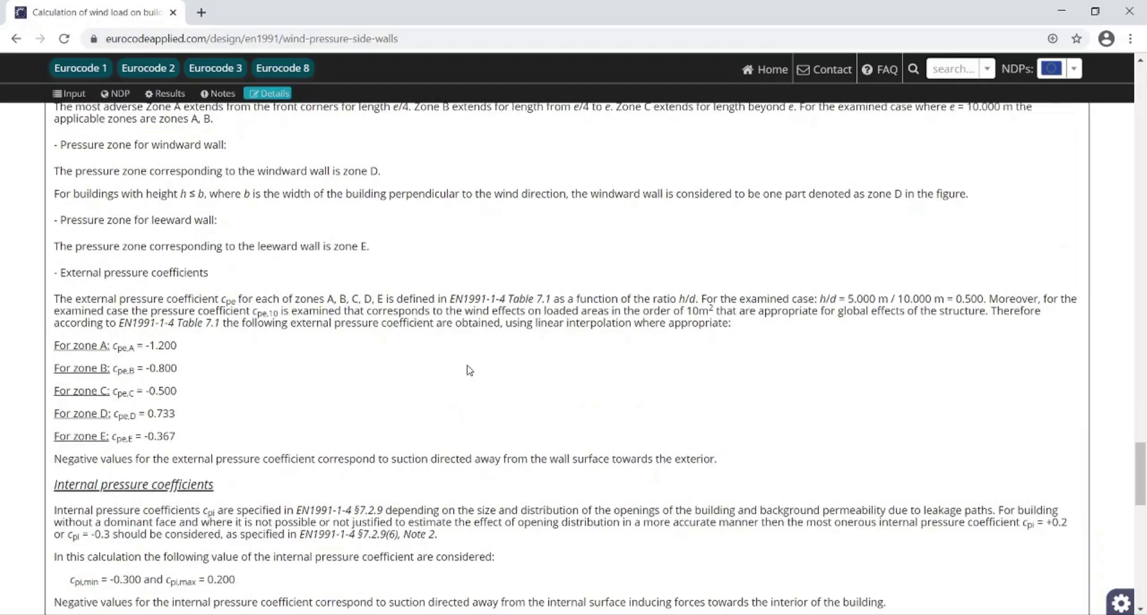
{"action": "scroll", "coordinate": [470, 370], "scroll_direction": "up", "scroll_amount": 20}
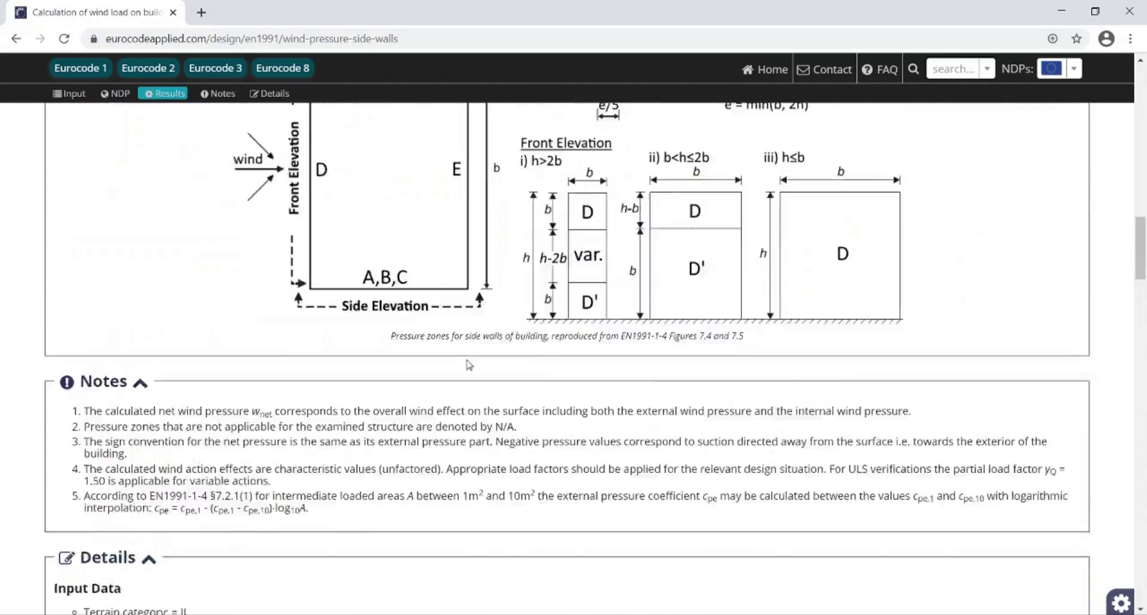
Open the print preview of the side wall wind load calculation, using the current date in the page header
{"action": "scroll", "coordinate": [469, 365], "scroll_direction": "up", "scroll_amount": 20}
{"action": "scroll", "coordinate": [469, 365], "scroll_direction": "up", "scroll_amount": 6}
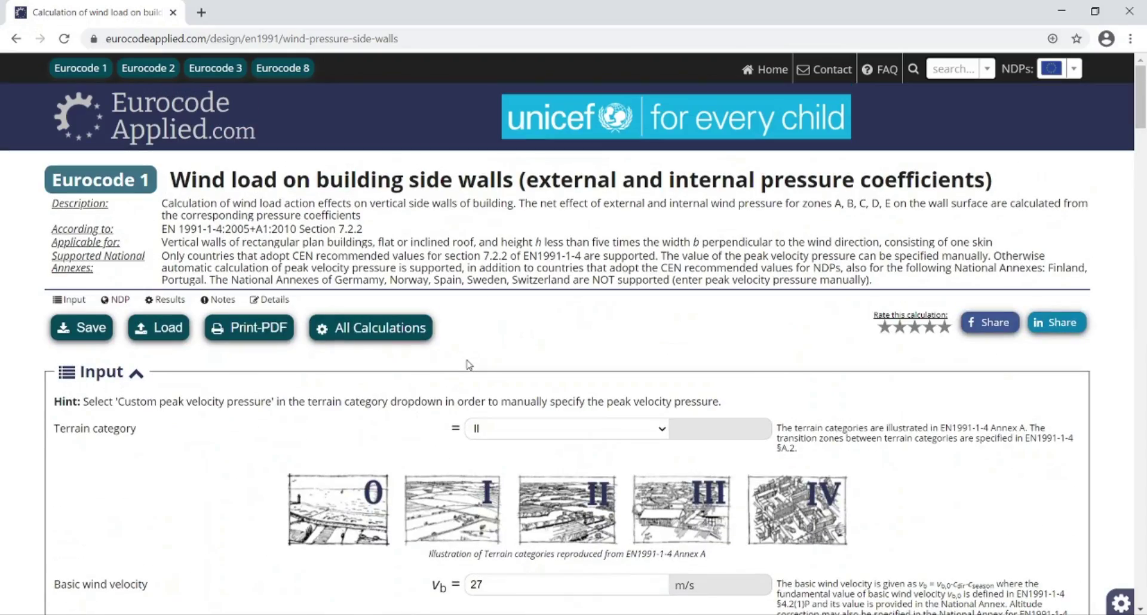
{"action": "left_click", "coordinate": [248, 328]}
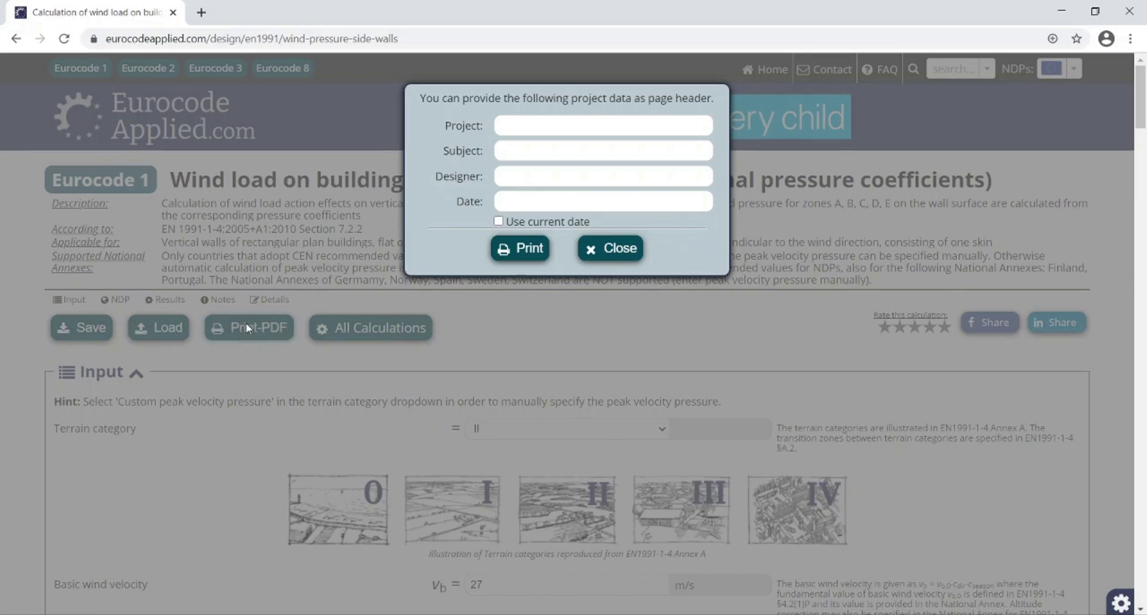
{"action": "left_click", "coordinate": [585, 131]}
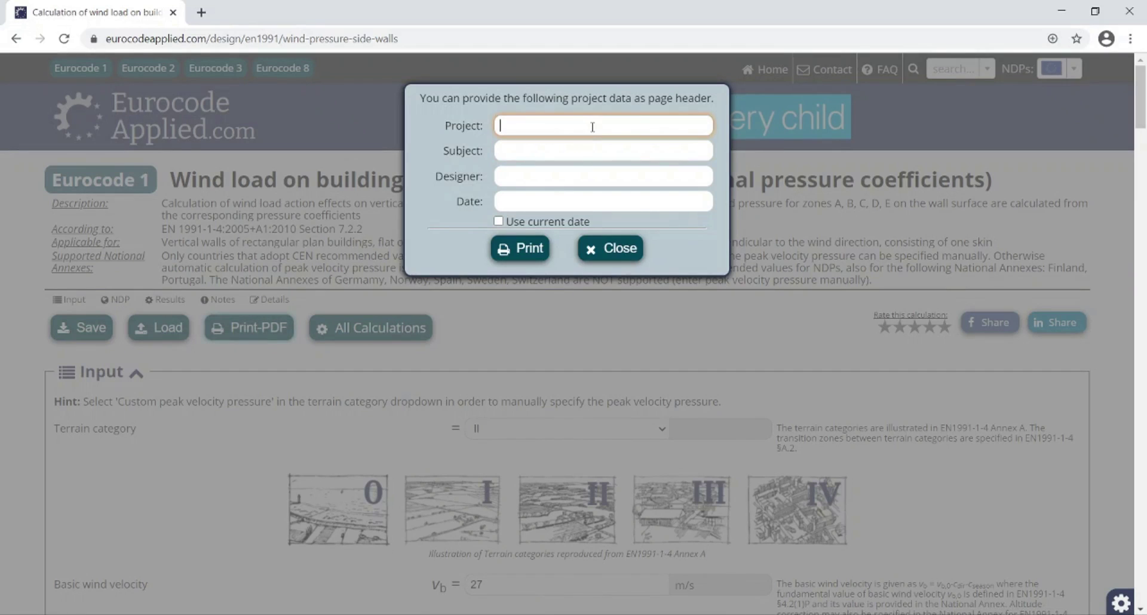
{"action": "left_click", "coordinate": [569, 150]}
{"action": "left_click", "coordinate": [551, 174]}
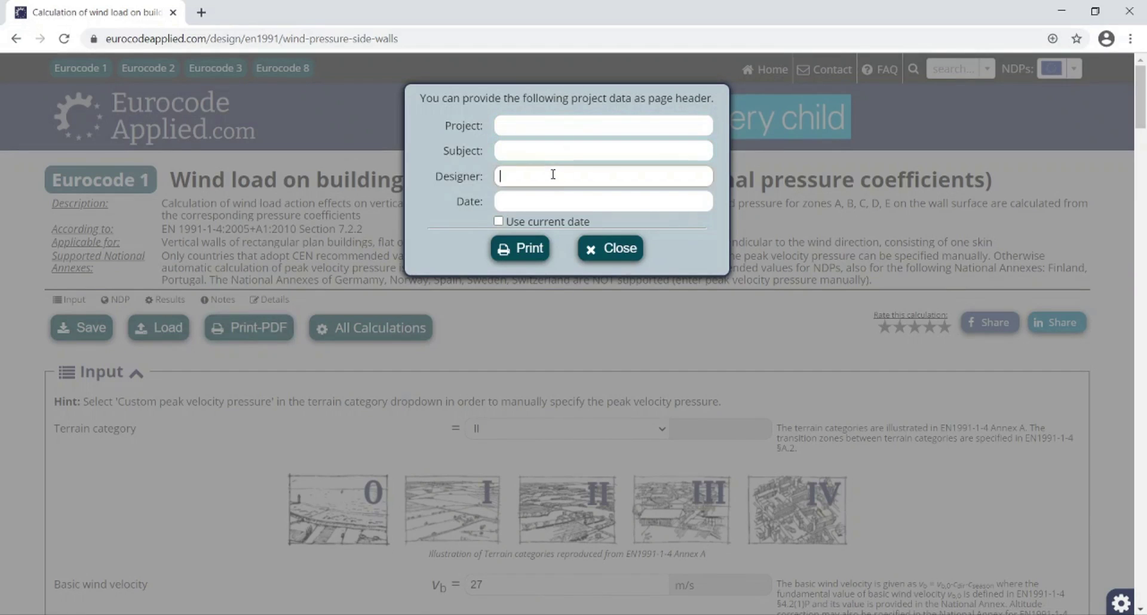
{"action": "left_click", "coordinate": [544, 198]}
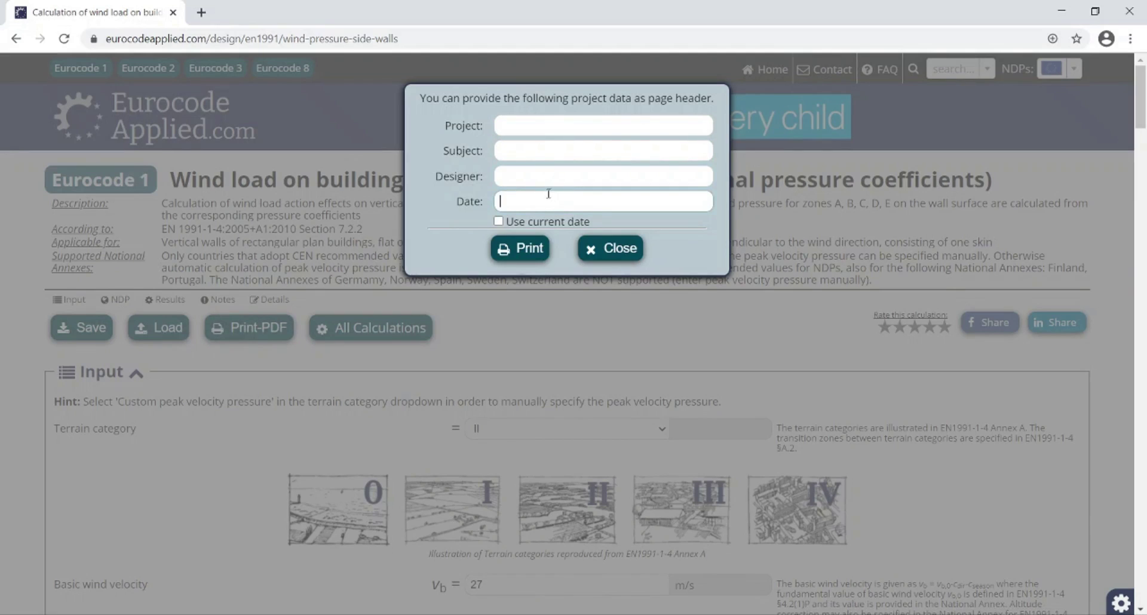
{"action": "left_click", "coordinate": [499, 221]}
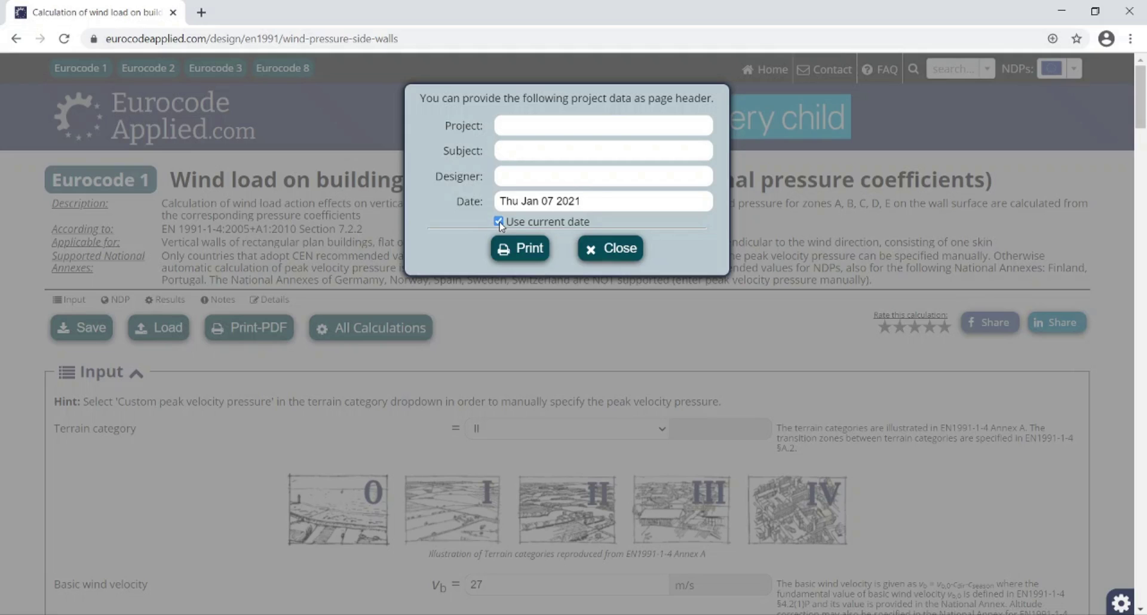
{"action": "left_click", "coordinate": [521, 247]}
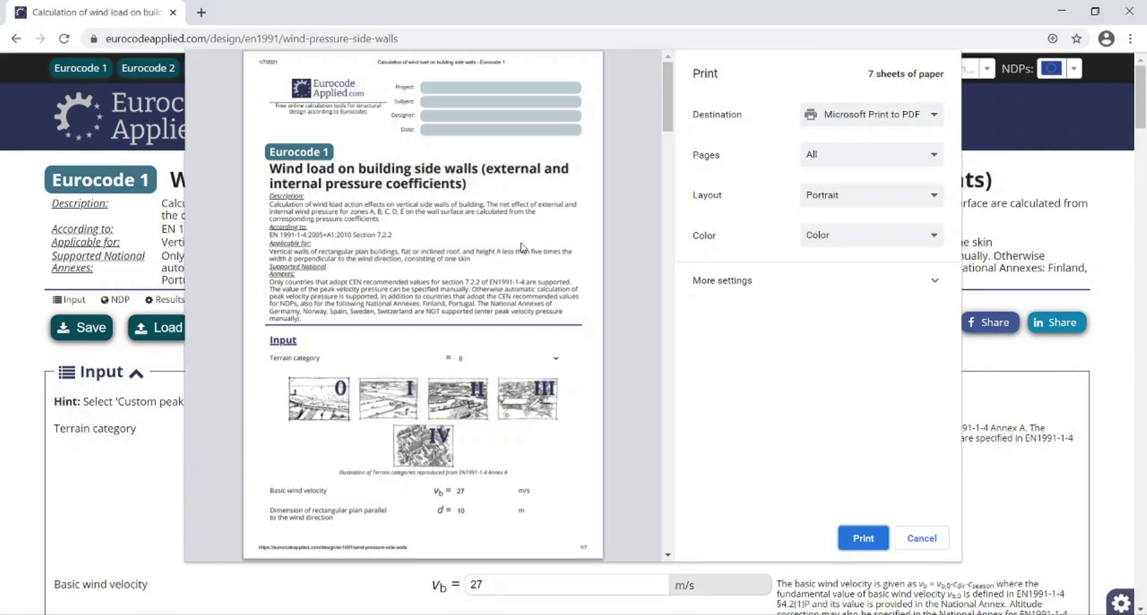
Look through the print preview pages from the input data to the internal wind pressure section, and cancel printing
{"action": "scroll", "coordinate": [524, 246], "scroll_direction": "down", "scroll_amount": 1}
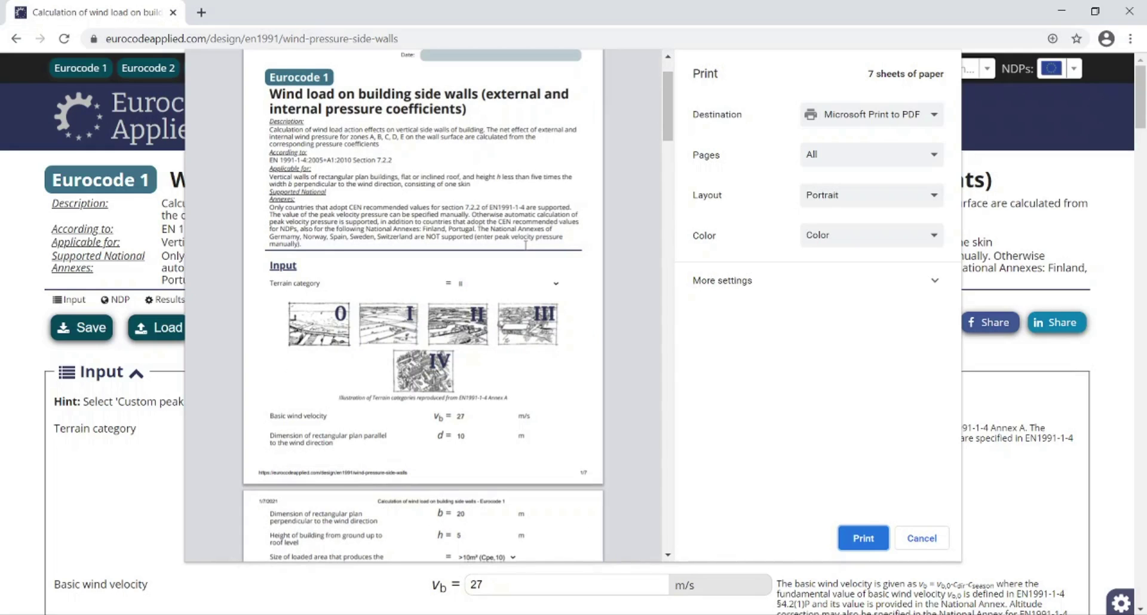
{"action": "scroll", "coordinate": [525, 245], "scroll_direction": "down", "scroll_amount": 8}
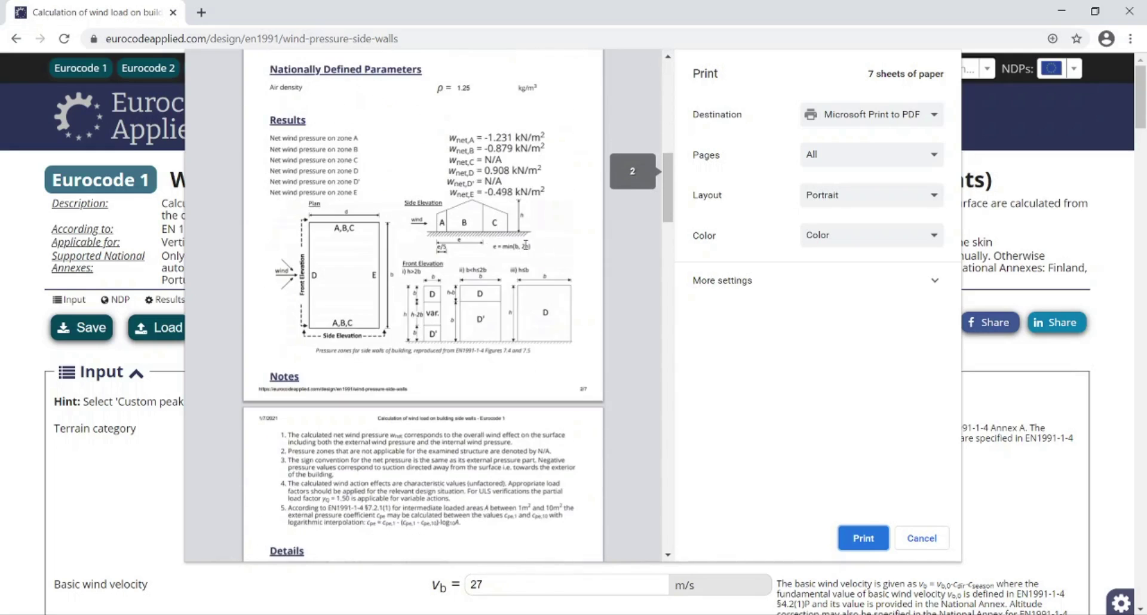
{"action": "scroll", "coordinate": [525, 245], "scroll_direction": "down", "scroll_amount": 6}
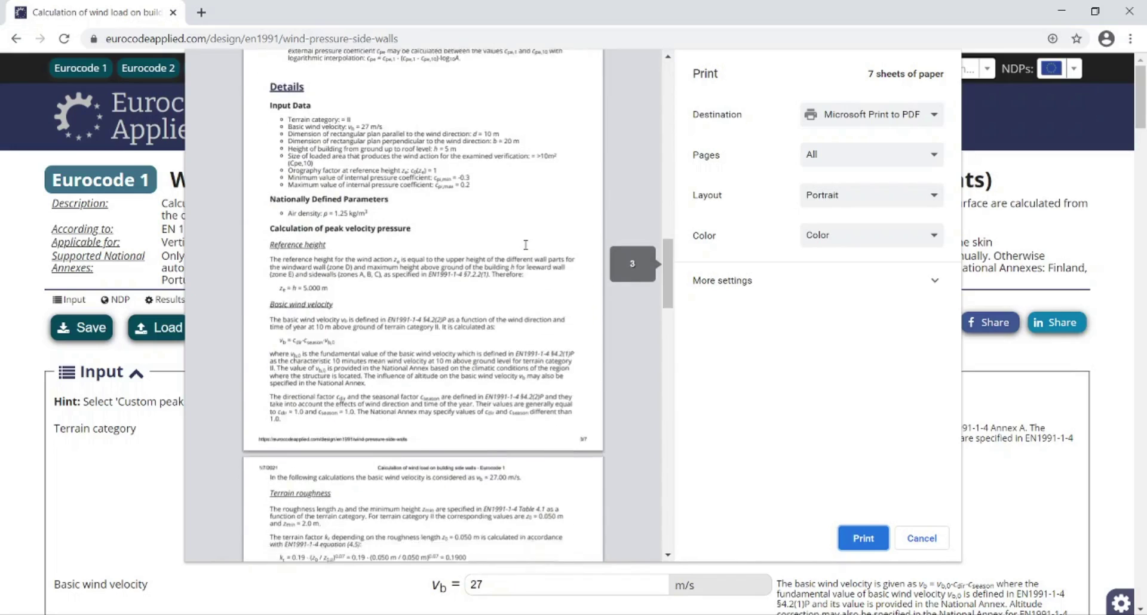
{"action": "scroll", "coordinate": [525, 245], "scroll_direction": "down", "scroll_amount": 8}
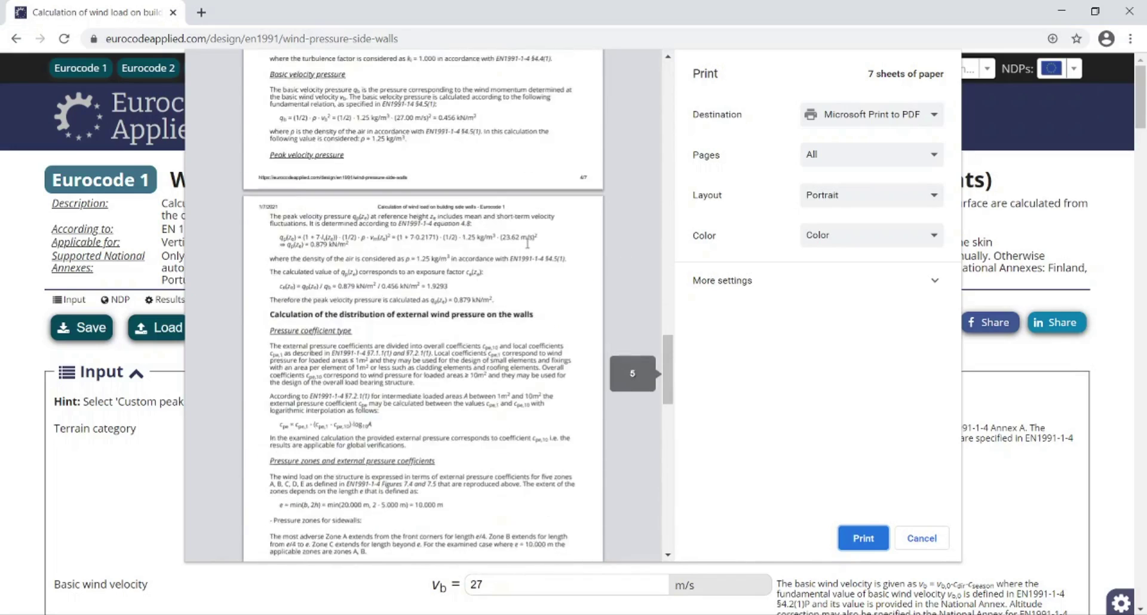
{"action": "scroll", "coordinate": [528, 244], "scroll_direction": "down", "scroll_amount": 8}
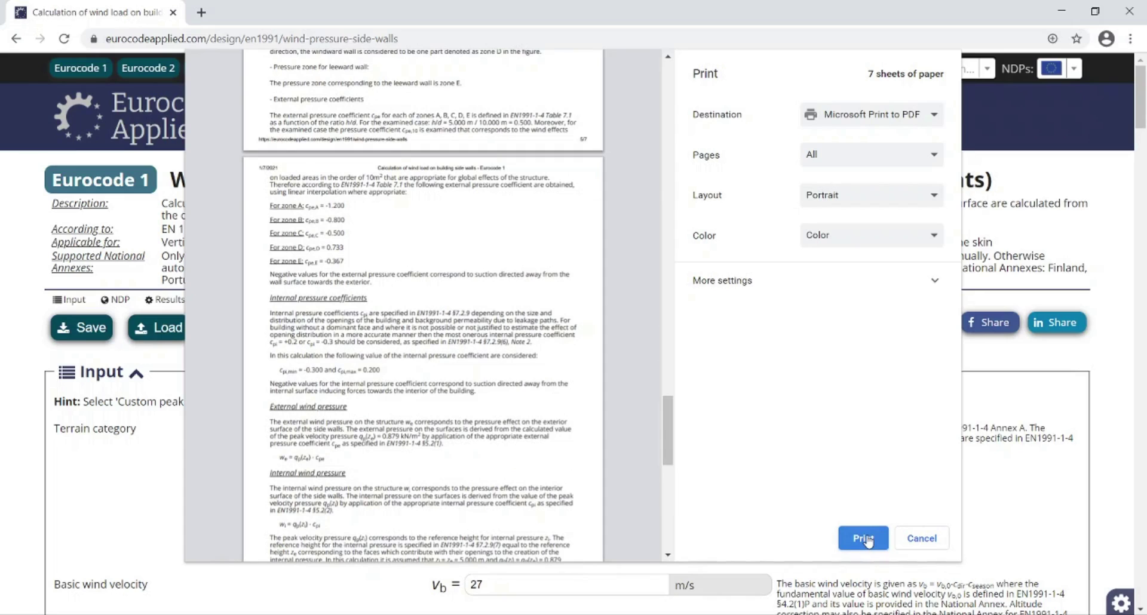
{"action": "left_click", "coordinate": [922, 539]}
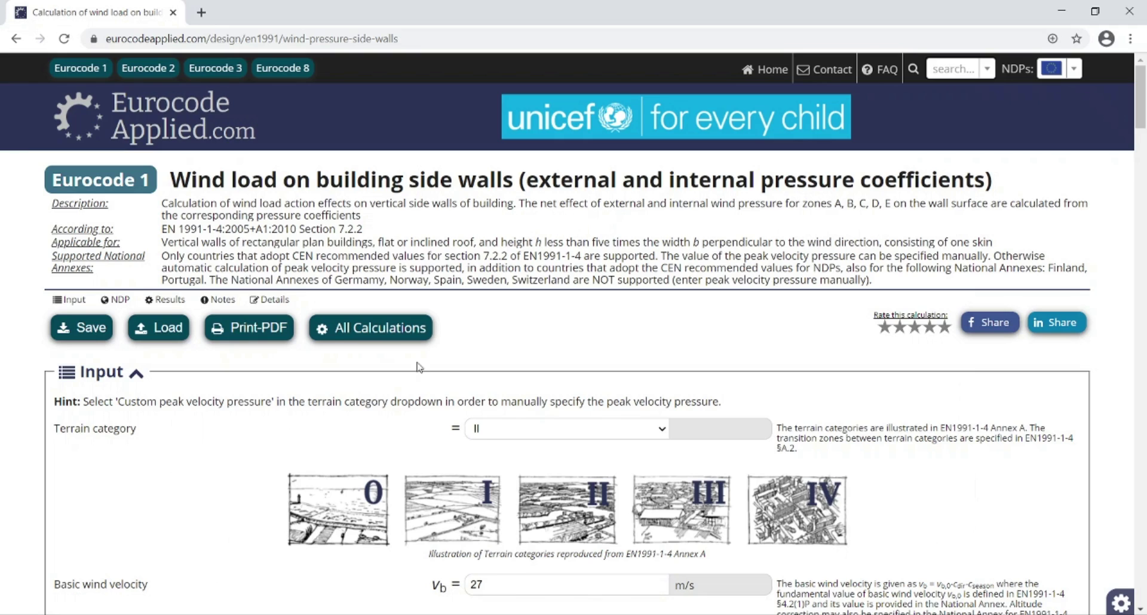
Open the Eurocode 2 concrete structures page and examine its calculations for materials, durability, bending and axial force, shear design and detailing
{"action": "left_click", "coordinate": [148, 69]}
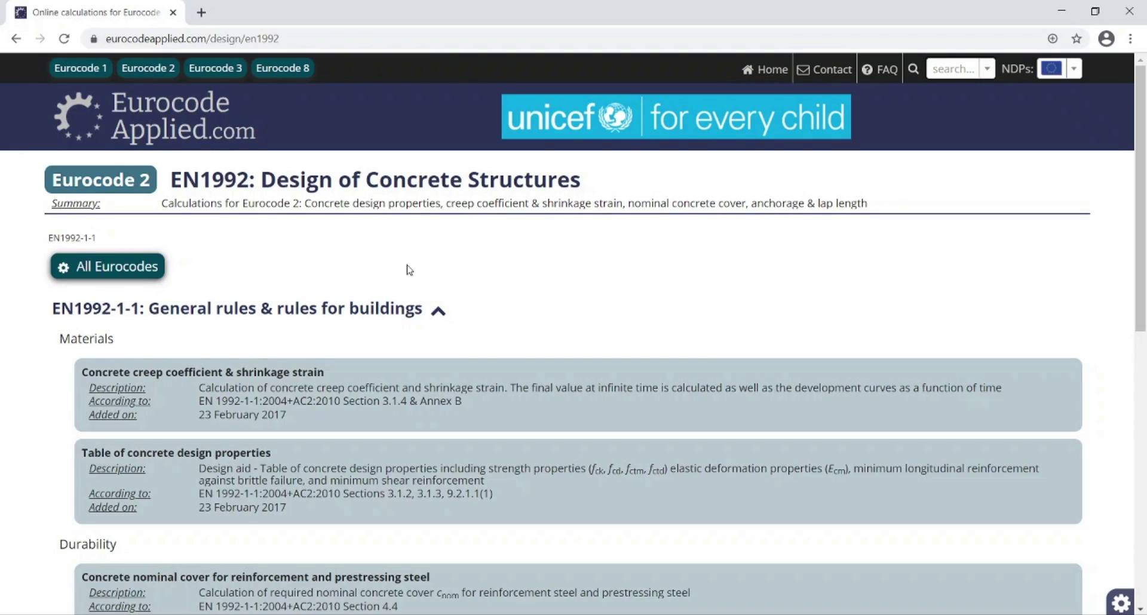
{"action": "scroll", "coordinate": [422, 270], "scroll_direction": "down", "scroll_amount": 1}
{"action": "scroll", "coordinate": [423, 270], "scroll_direction": "down", "scroll_amount": 1}
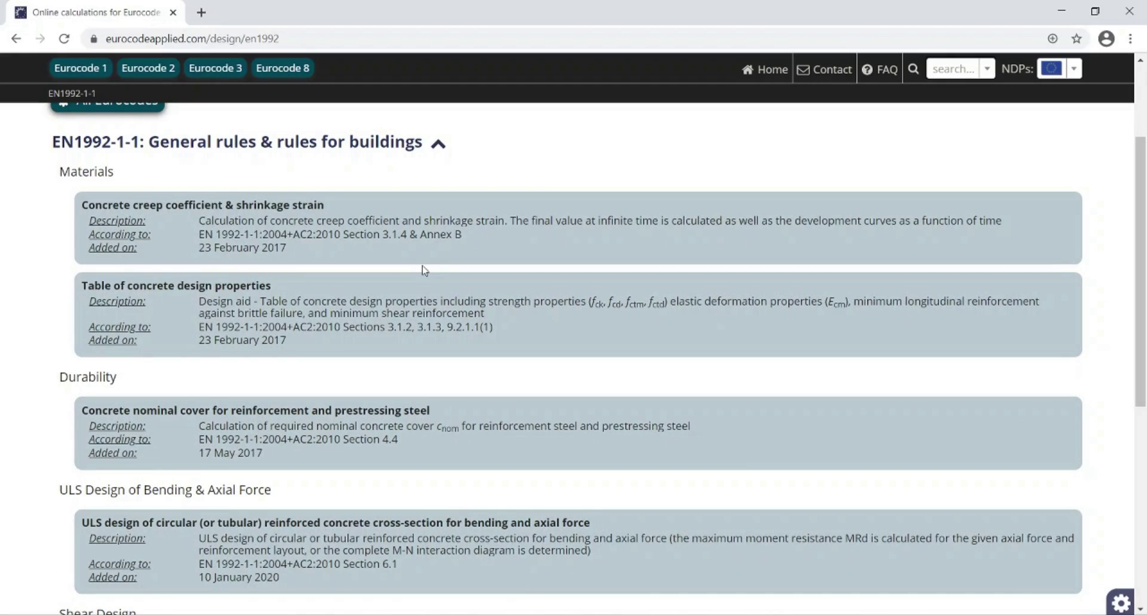
{"action": "scroll", "coordinate": [423, 270], "scroll_direction": "down", "scroll_amount": 1}
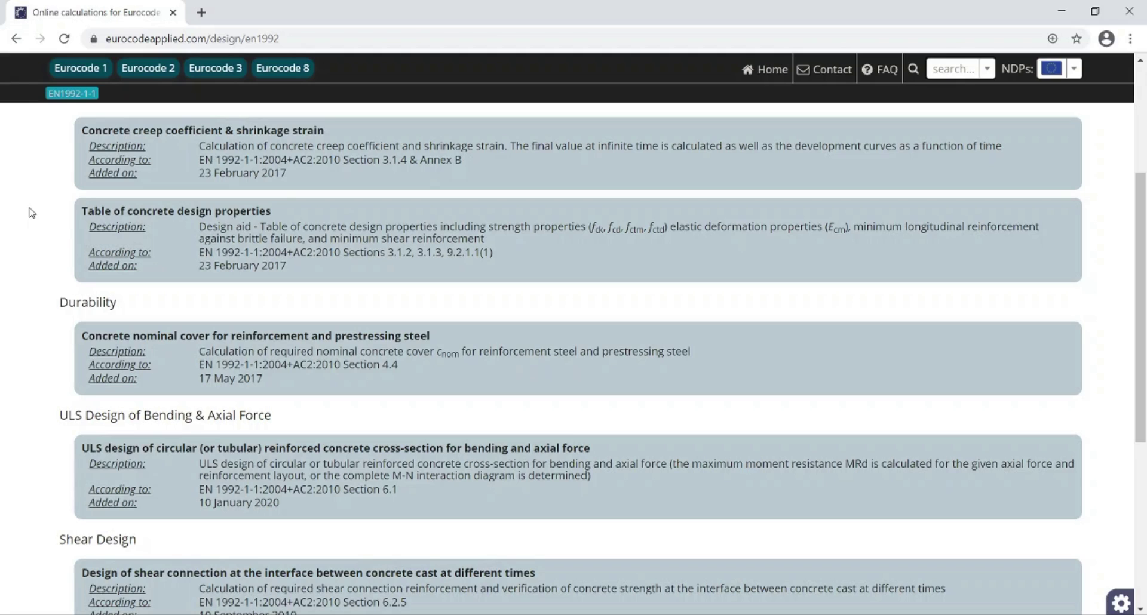
{"action": "scroll", "coordinate": [48, 334], "scroll_direction": "down", "scroll_amount": 1}
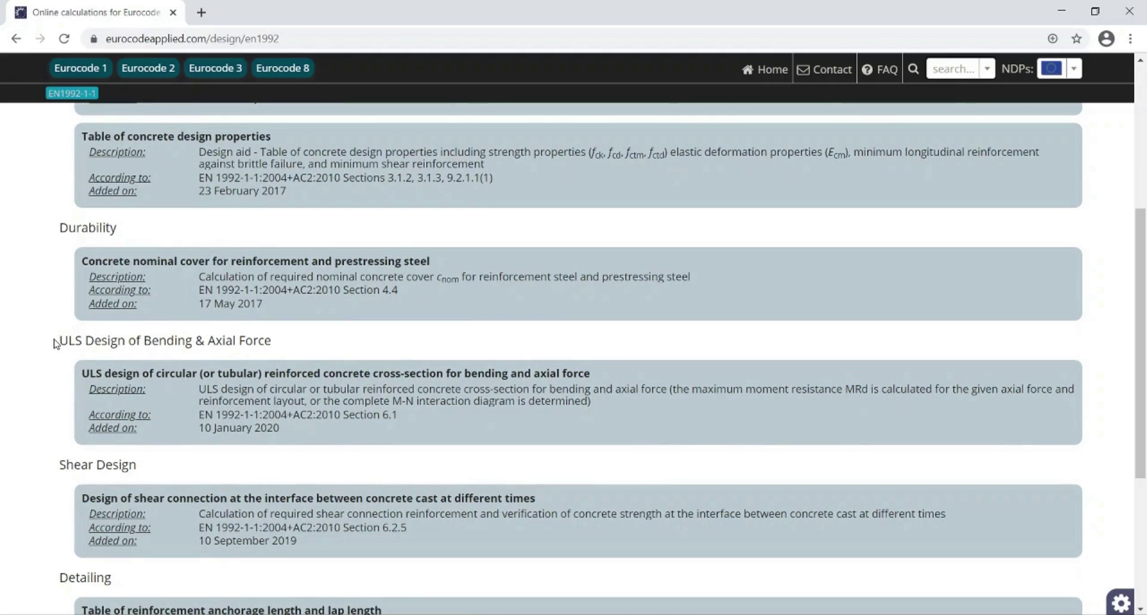
{"action": "scroll", "coordinate": [56, 343], "scroll_direction": "down", "scroll_amount": 1}
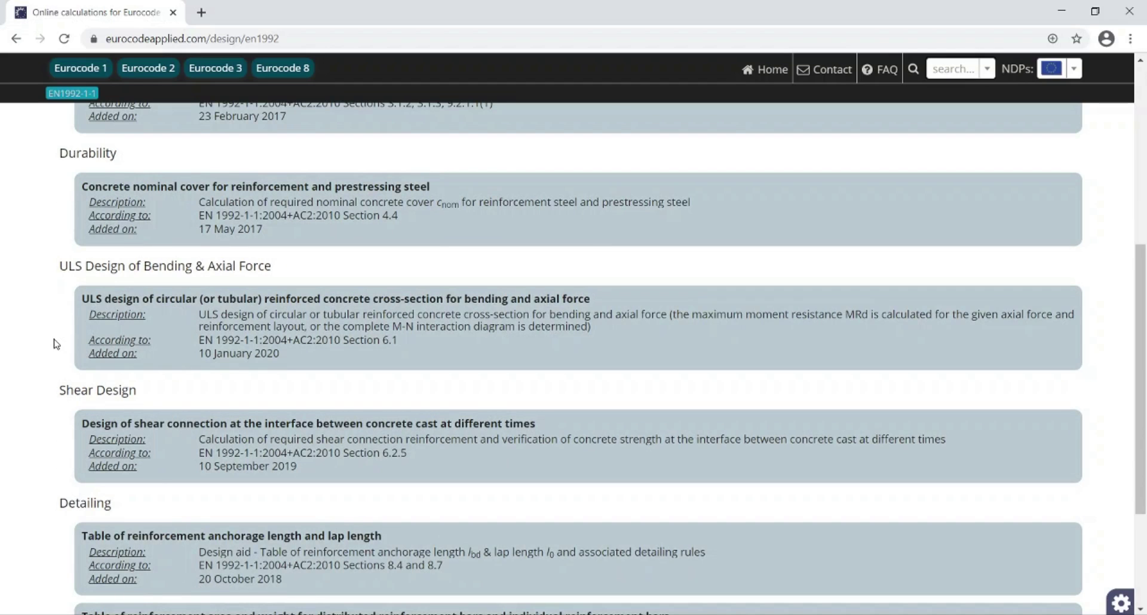
{"action": "scroll", "coordinate": [54, 344], "scroll_direction": "down", "scroll_amount": 1}
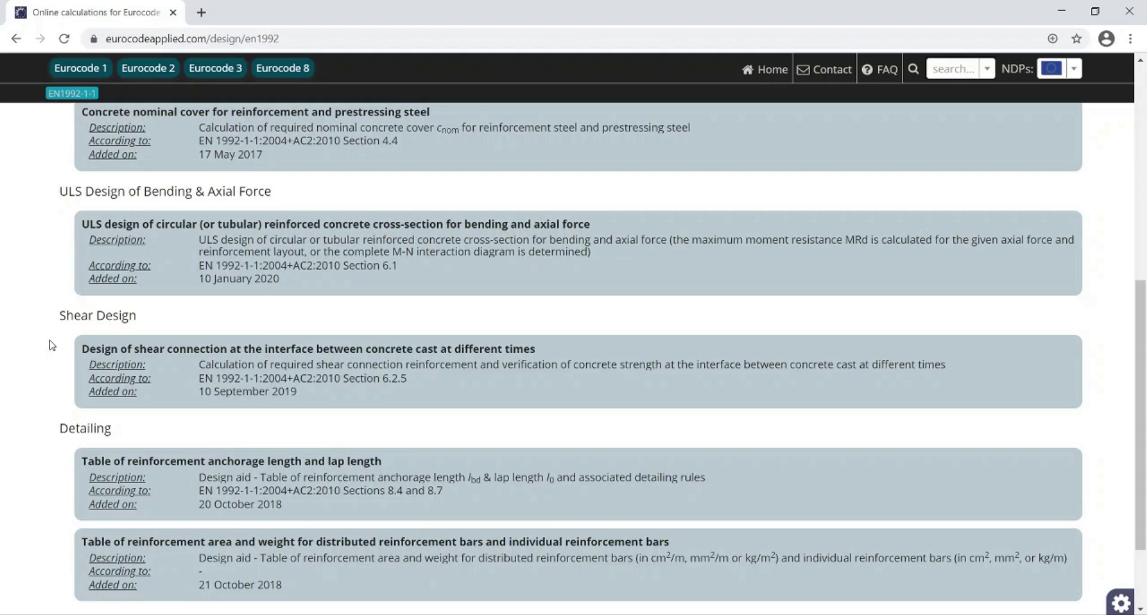
{"action": "scroll", "coordinate": [37, 350], "scroll_direction": "down", "scroll_amount": 2}
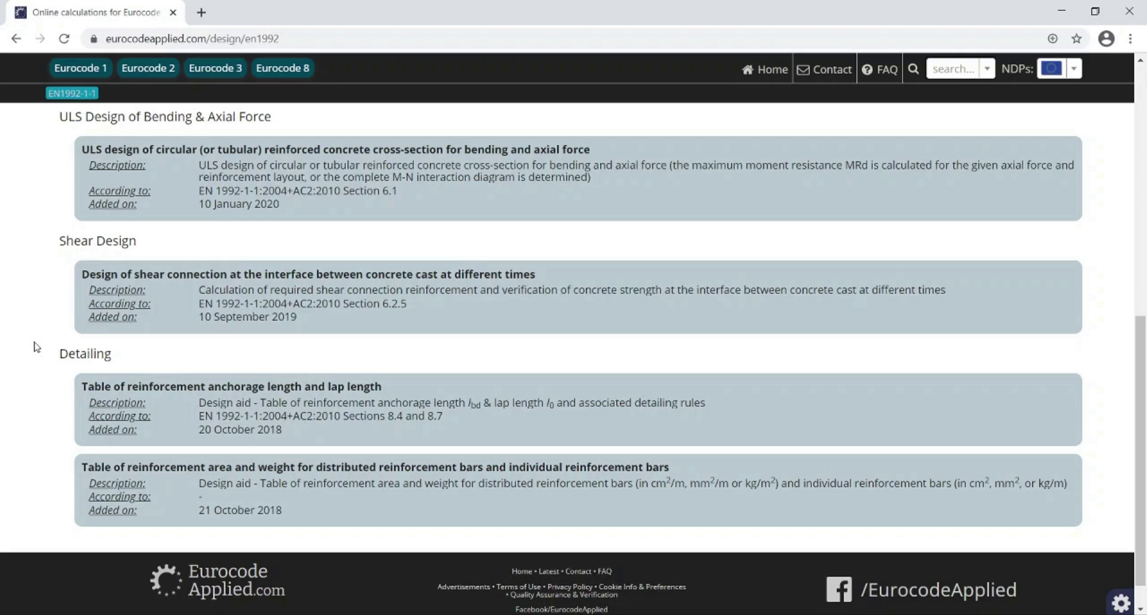
{"action": "scroll", "coordinate": [36, 346], "scroll_direction": "up", "scroll_amount": 5}
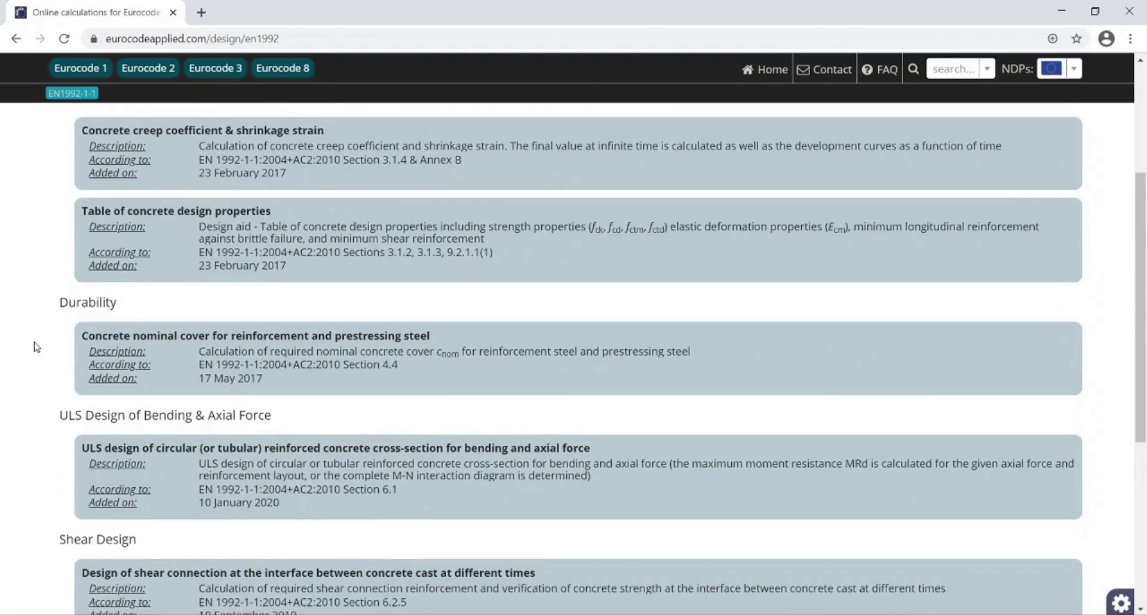
{"action": "scroll", "coordinate": [36, 346], "scroll_direction": "up", "scroll_amount": 2}
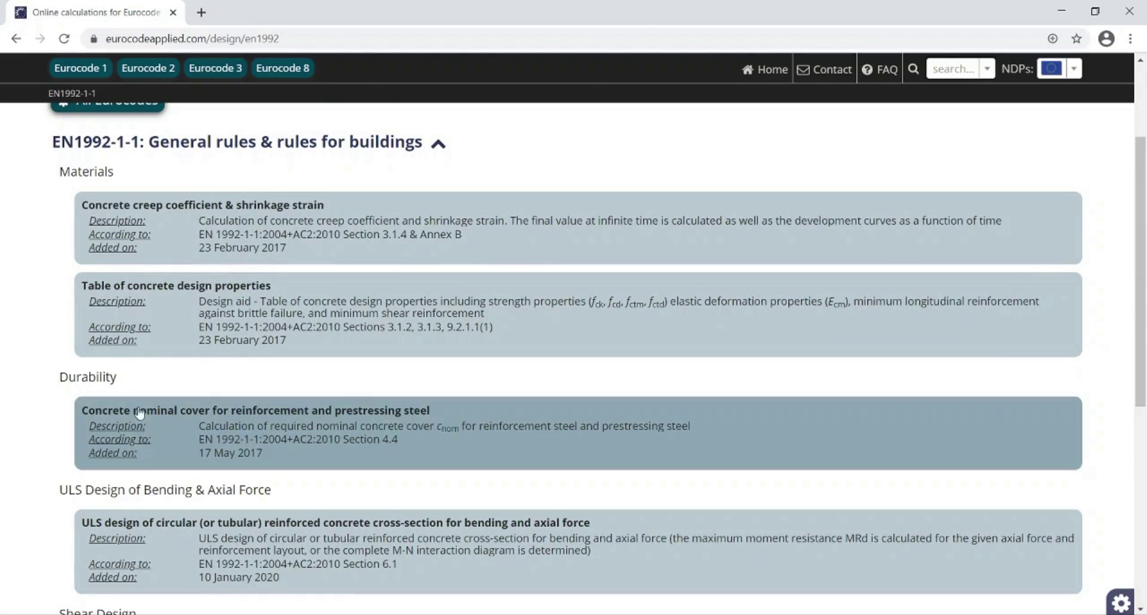
Run the calculation of concrete nominal cover for reinforcement and prestressing steel with the preset inputs and CEN default parameters
{"action": "left_click", "coordinate": [145, 428]}
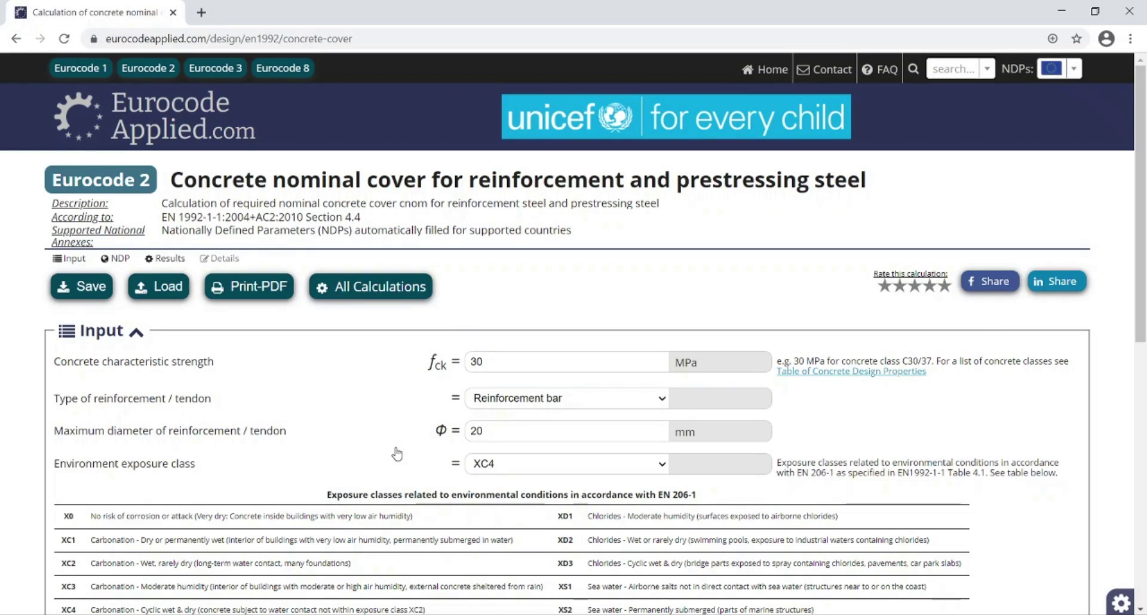
{"action": "scroll", "coordinate": [371, 397], "scroll_direction": "down", "scroll_amount": 1}
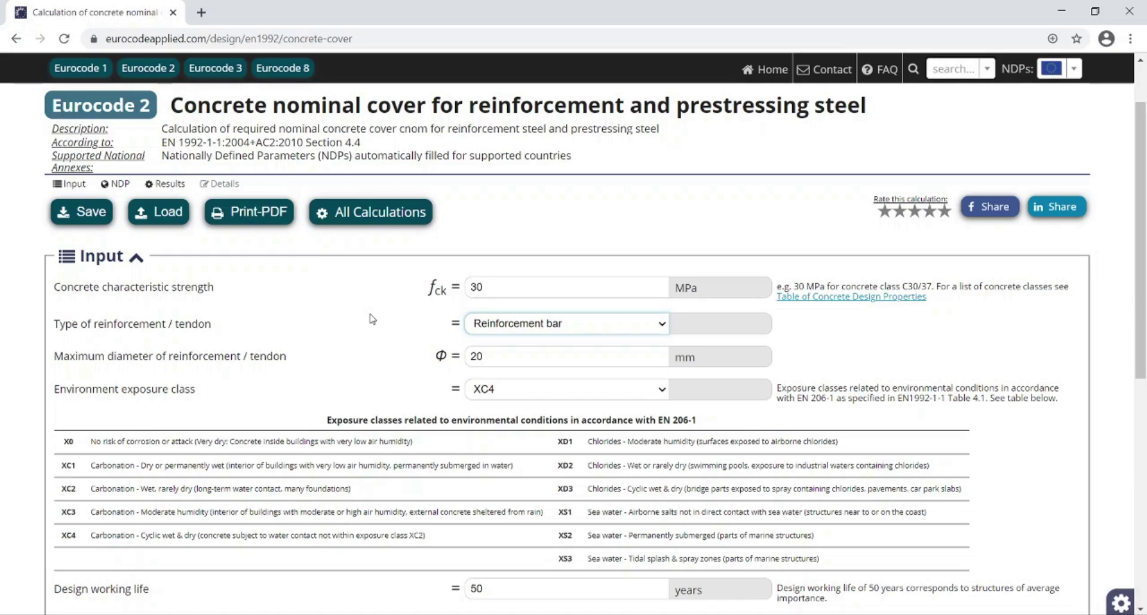
{"action": "scroll", "coordinate": [371, 319], "scroll_direction": "down", "scroll_amount": 1}
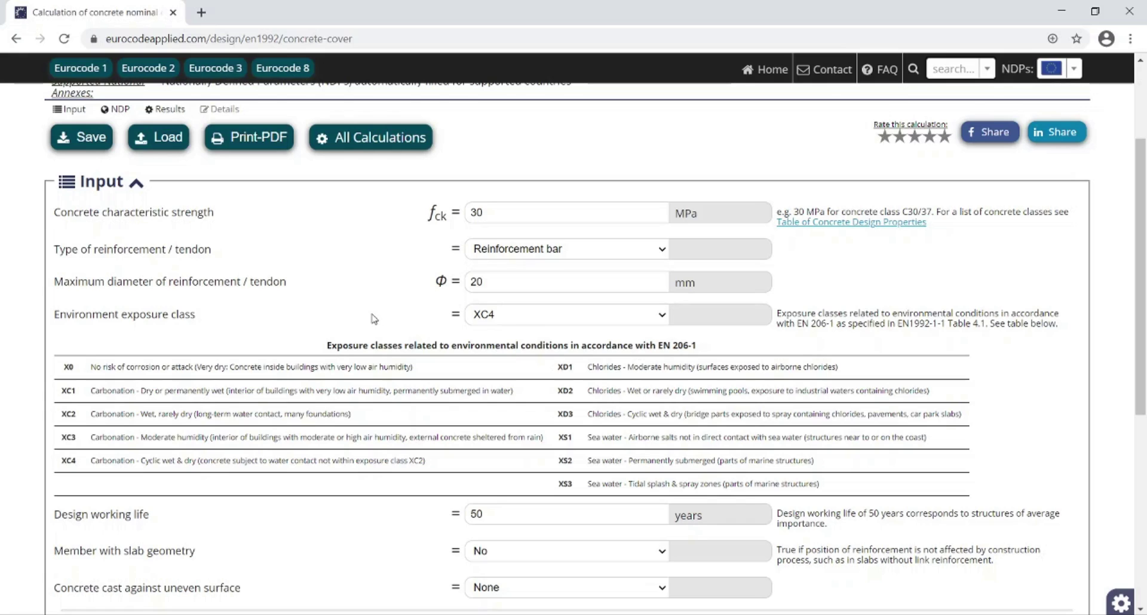
{"action": "scroll", "coordinate": [371, 318], "scroll_direction": "down", "scroll_amount": 1}
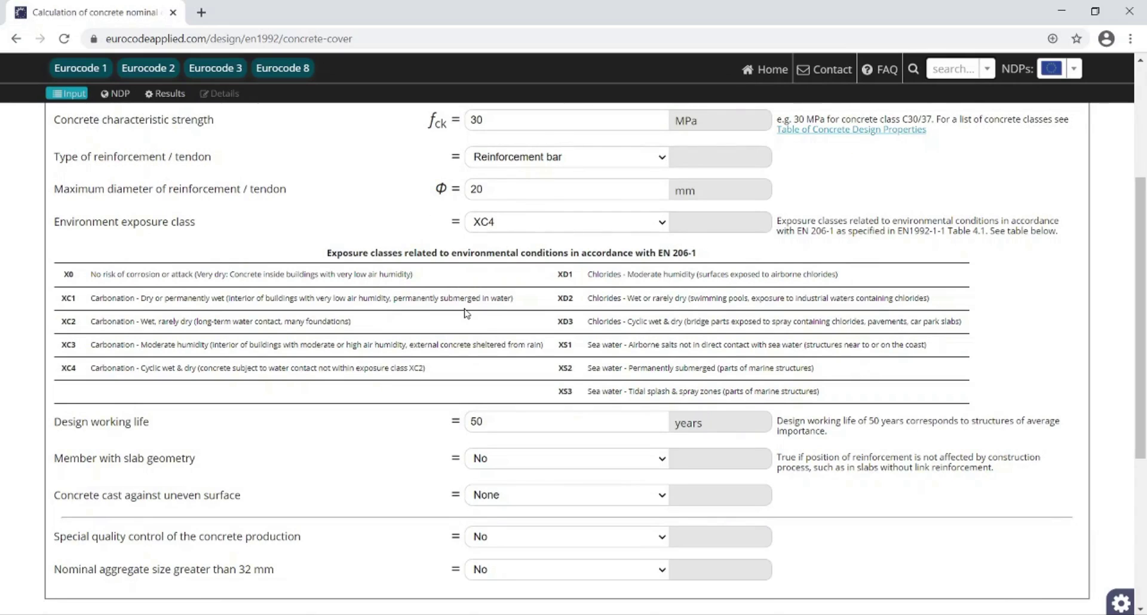
{"action": "scroll", "coordinate": [466, 312], "scroll_direction": "down", "scroll_amount": 1}
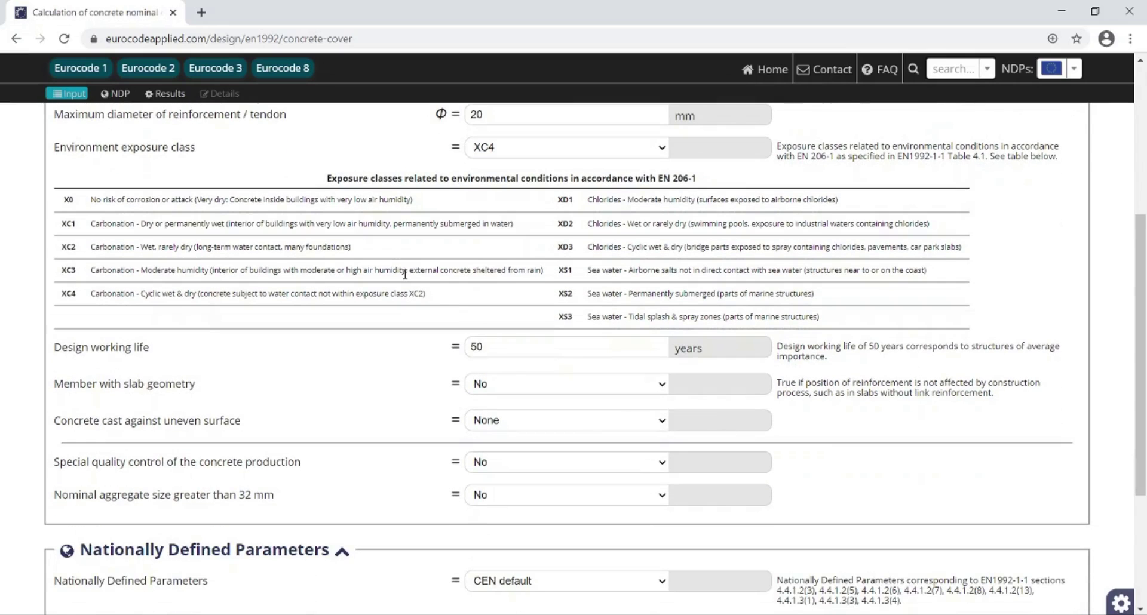
{"action": "scroll", "coordinate": [356, 320], "scroll_direction": "down", "scroll_amount": 3}
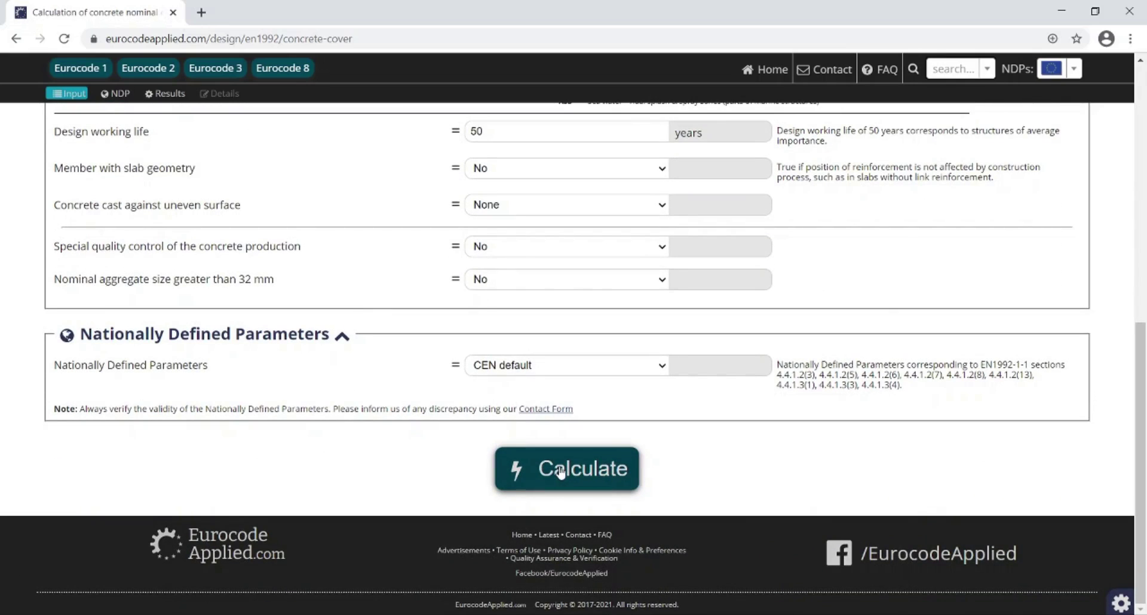
{"action": "left_click", "coordinate": [560, 472]}
{"action": "scroll", "coordinate": [562, 471], "scroll_direction": "down", "scroll_amount": 3}
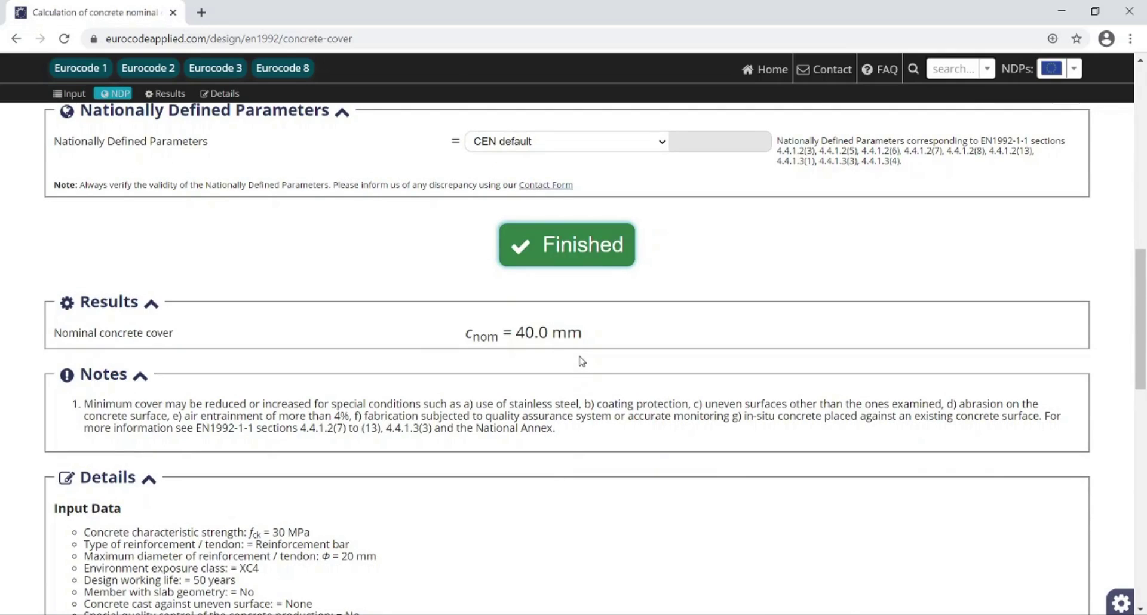
Read through the detailed concrete cover report, covering durability, bond, minimum and nominal cover
{"action": "scroll", "coordinate": [582, 362], "scroll_direction": "down", "scroll_amount": 10}
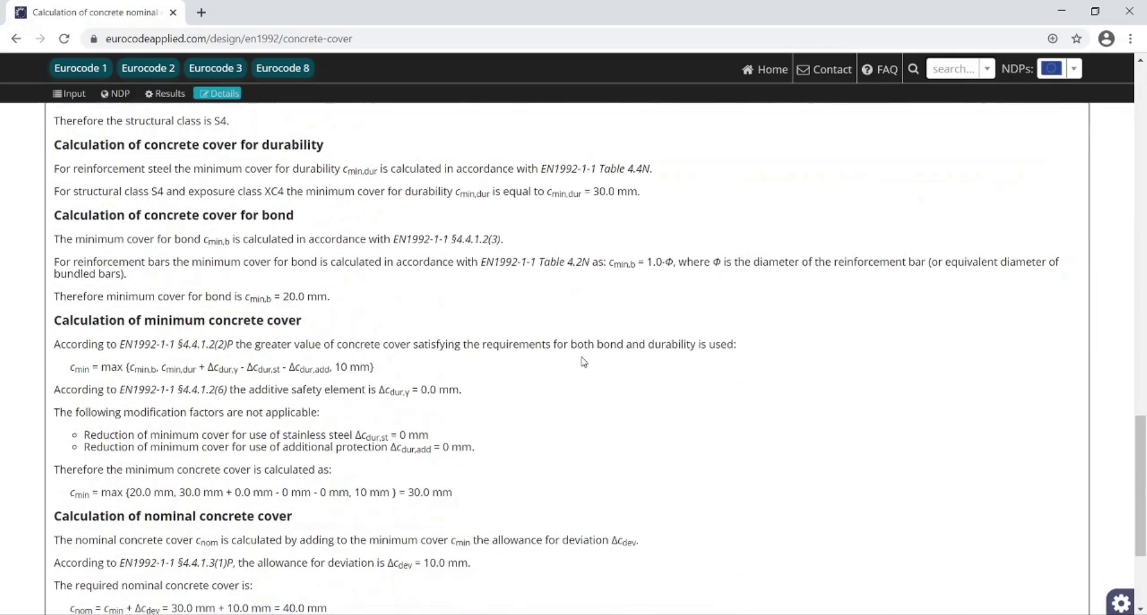
{"action": "scroll", "coordinate": [584, 361], "scroll_direction": "down", "scroll_amount": 3}
{"action": "scroll", "coordinate": [582, 353], "scroll_direction": "up", "scroll_amount": 3}
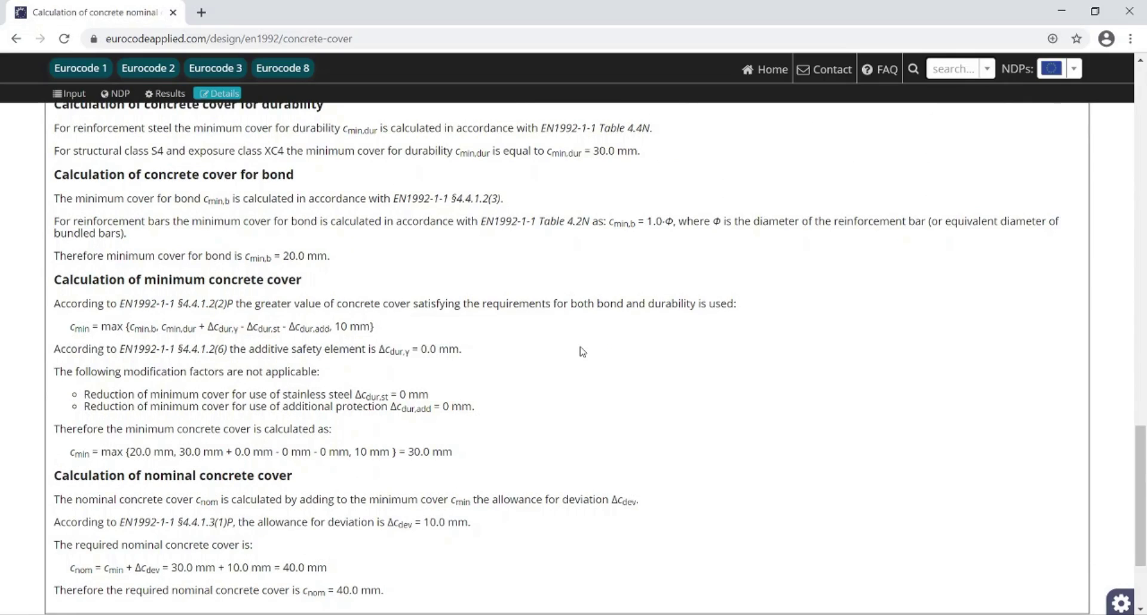
{"action": "scroll", "coordinate": [590, 340], "scroll_direction": "down", "scroll_amount": 2}
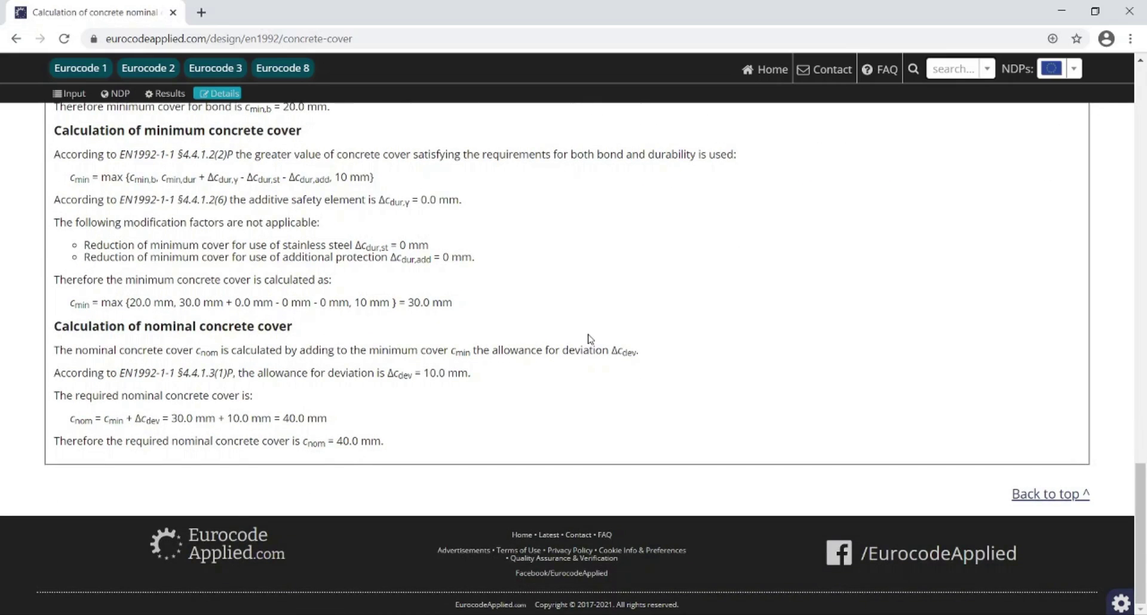
{"action": "scroll", "coordinate": [590, 338], "scroll_direction": "up", "scroll_amount": 3}
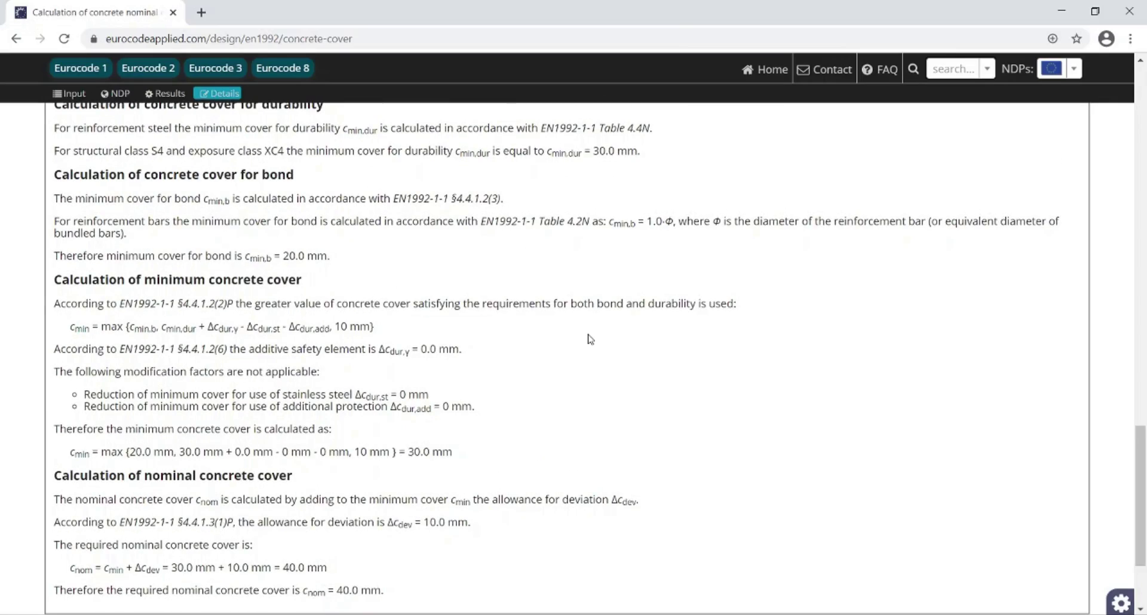
{"action": "scroll", "coordinate": [590, 340], "scroll_direction": "up", "scroll_amount": 20}
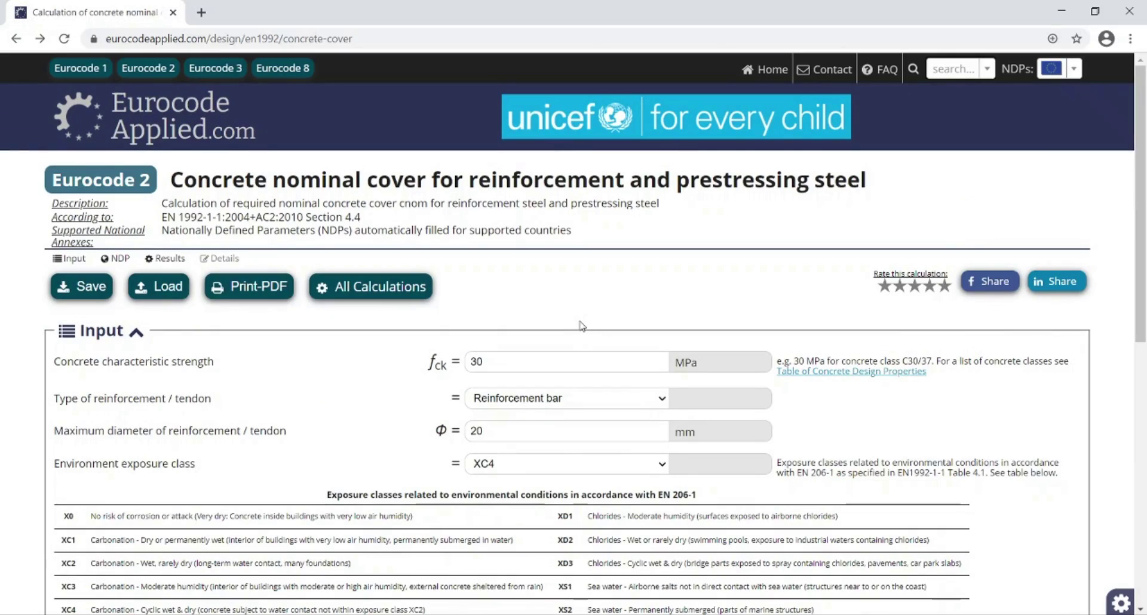
Open the Eurocode 3 page of calculations for the design of steel structures
{"action": "left_click", "coordinate": [219, 69]}
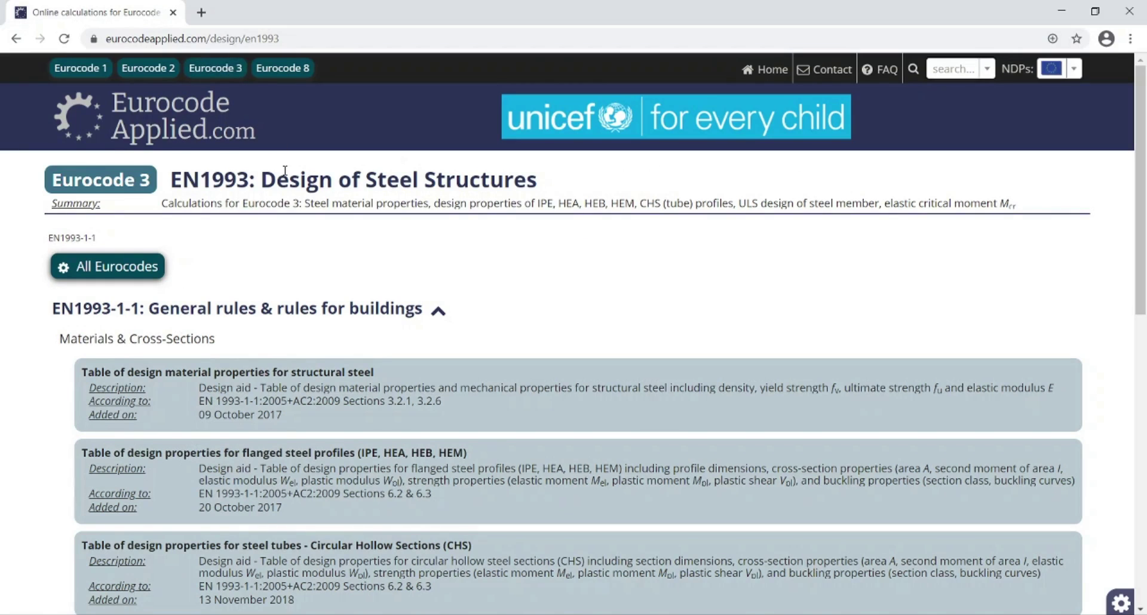
Open the ULS design calculation for a steel beam/column with doubly-symmetric flanged cross-section from the Eurocode 3 list
{"action": "scroll", "coordinate": [285, 179], "scroll_direction": "down", "scroll_amount": 3}
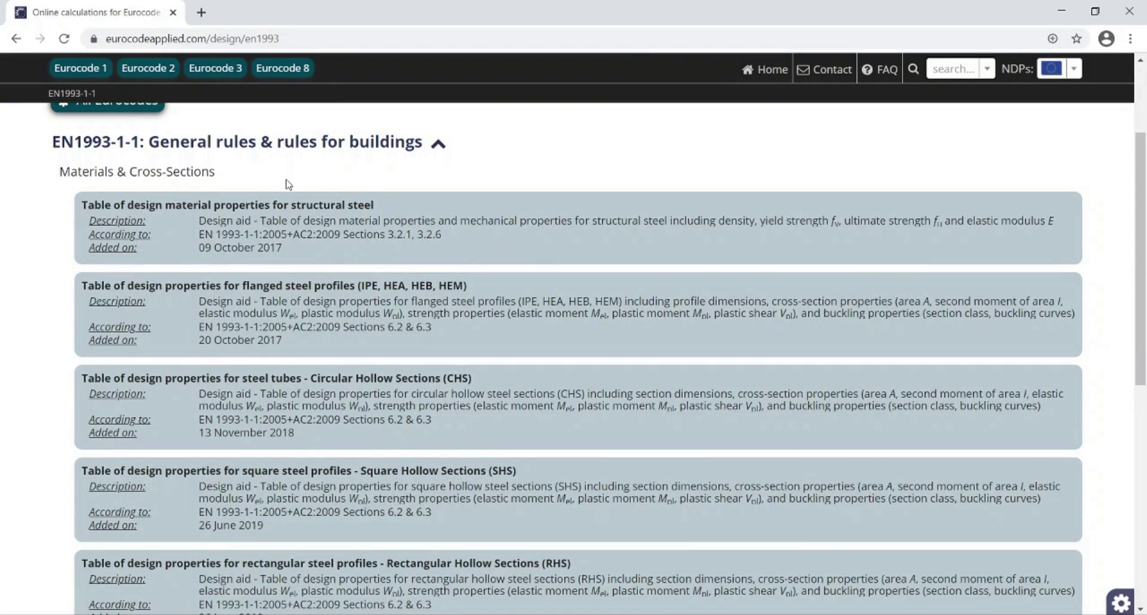
{"action": "scroll", "coordinate": [288, 184], "scroll_direction": "down", "scroll_amount": 3}
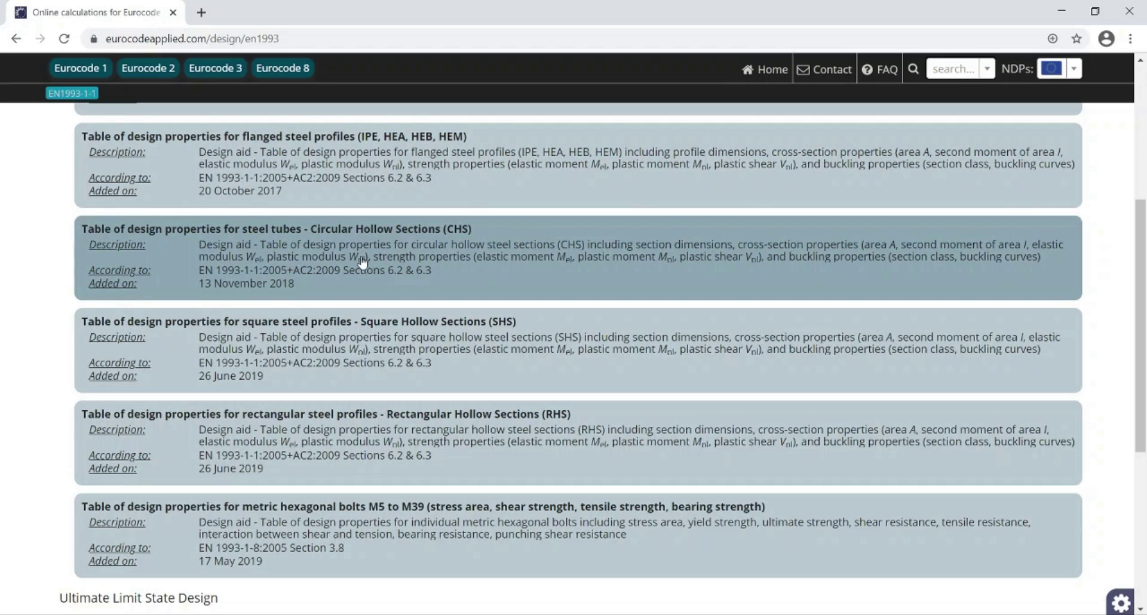
{"action": "scroll", "coordinate": [363, 262], "scroll_direction": "down", "scroll_amount": 5}
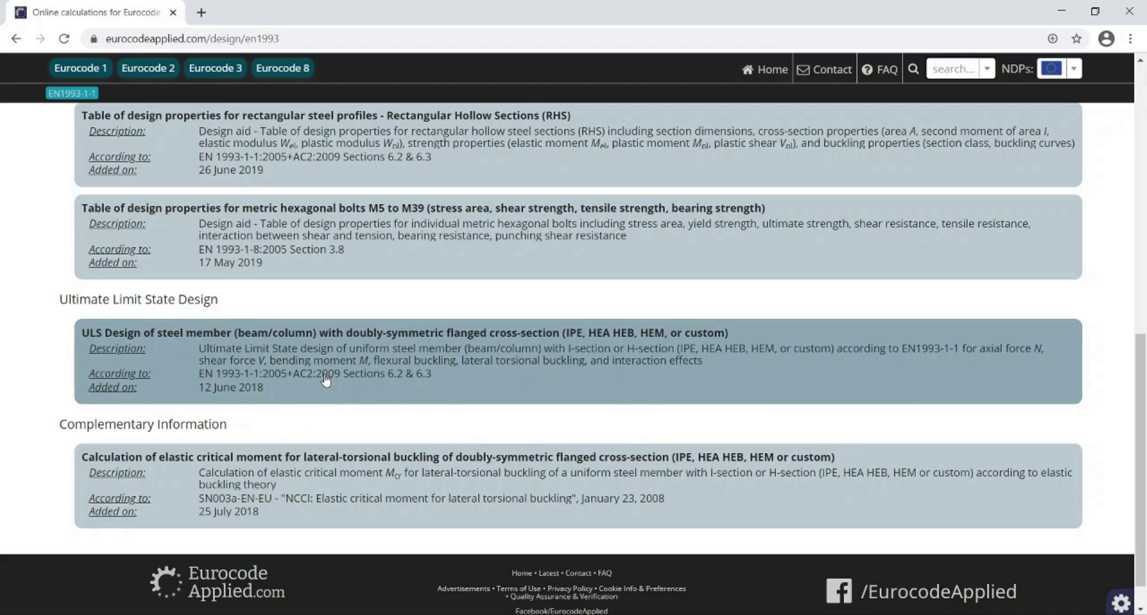
{"action": "left_click", "coordinate": [325, 380]}
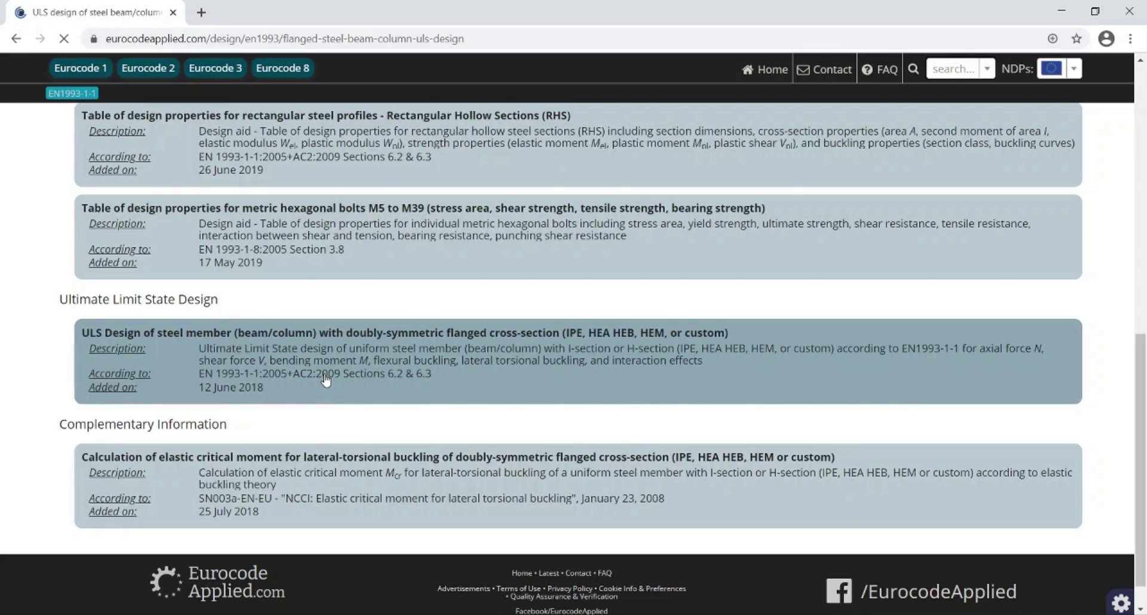
Examine the preset steel class, cross-section, section class, element length, axial force, shear force and bending moment inputs
{"action": "scroll", "coordinate": [325, 386], "scroll_direction": "down", "scroll_amount": 3}
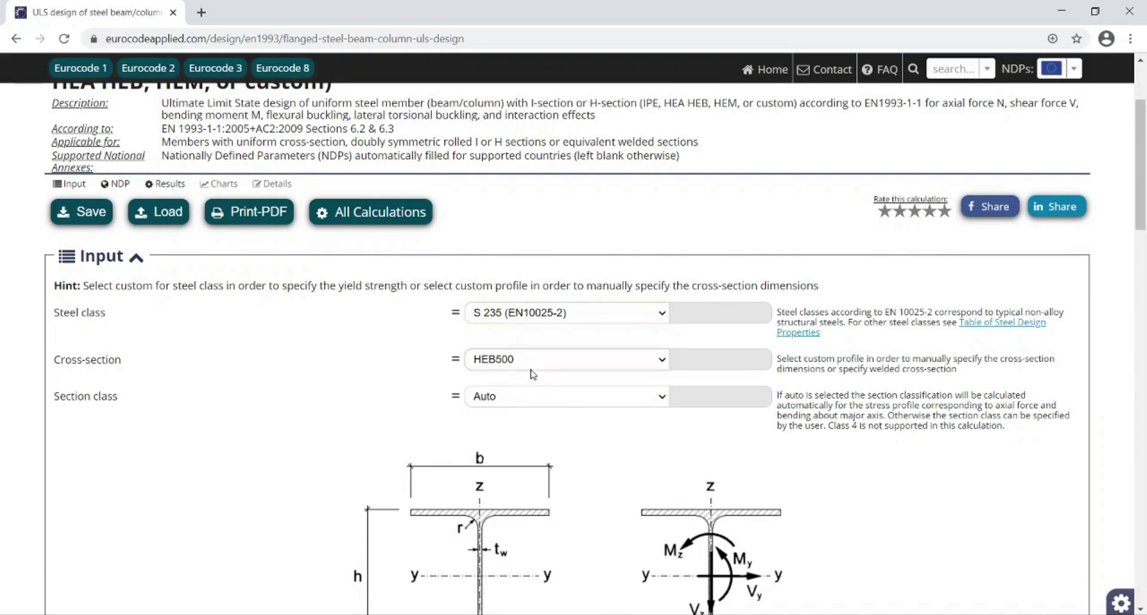
{"action": "scroll", "coordinate": [328, 329], "scroll_direction": "down", "scroll_amount": 3}
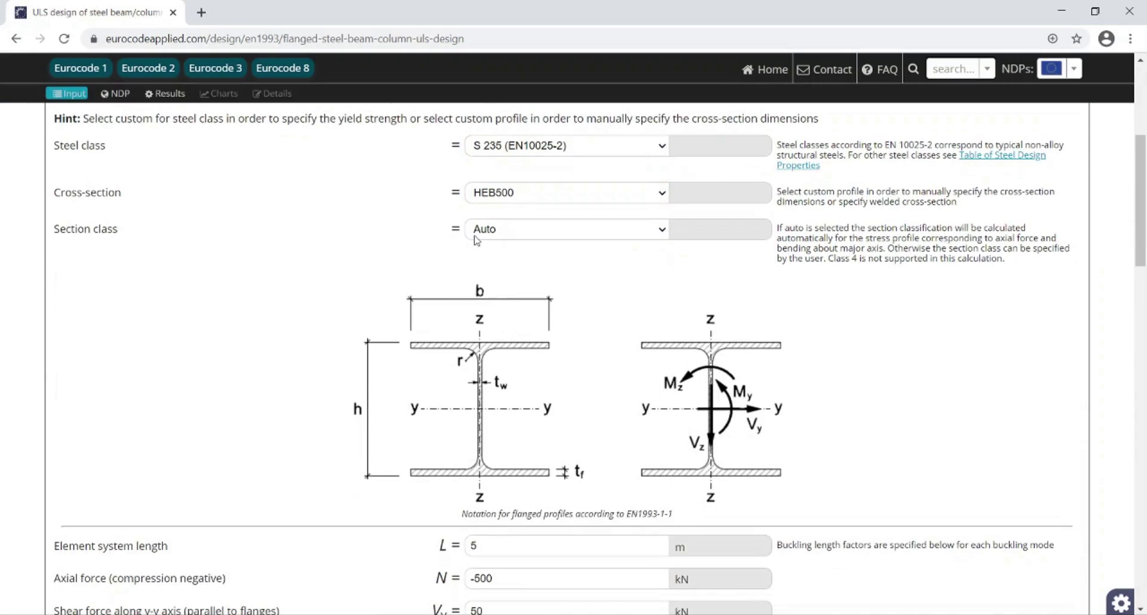
{"action": "scroll", "coordinate": [478, 233], "scroll_direction": "down", "scroll_amount": 4}
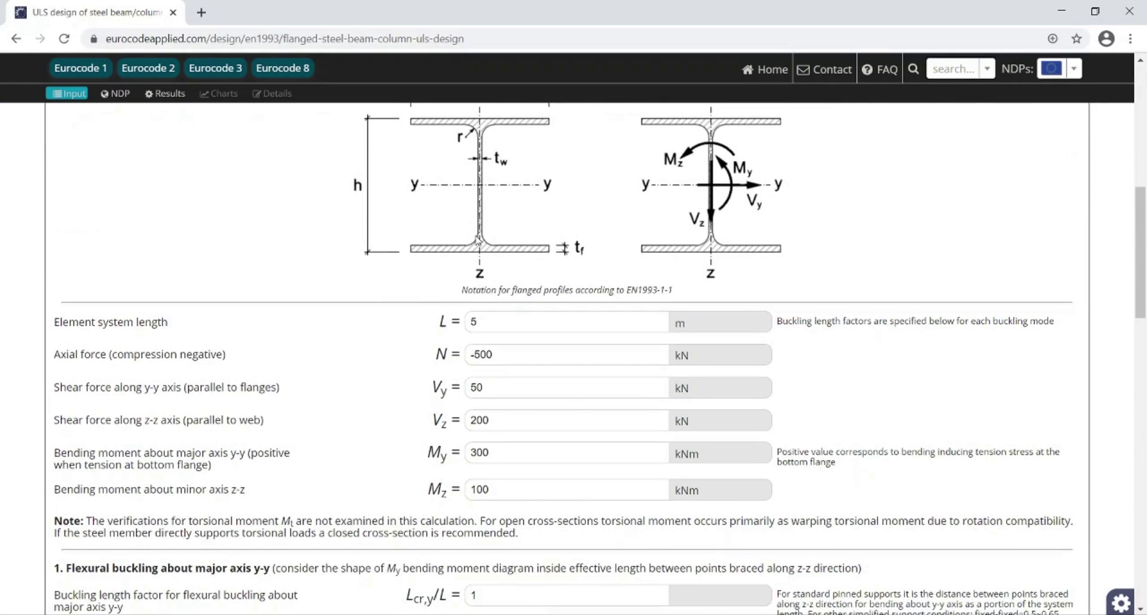
{"action": "scroll", "coordinate": [478, 240], "scroll_direction": "down", "scroll_amount": 1}
{"action": "left_click", "coordinate": [478, 245]}
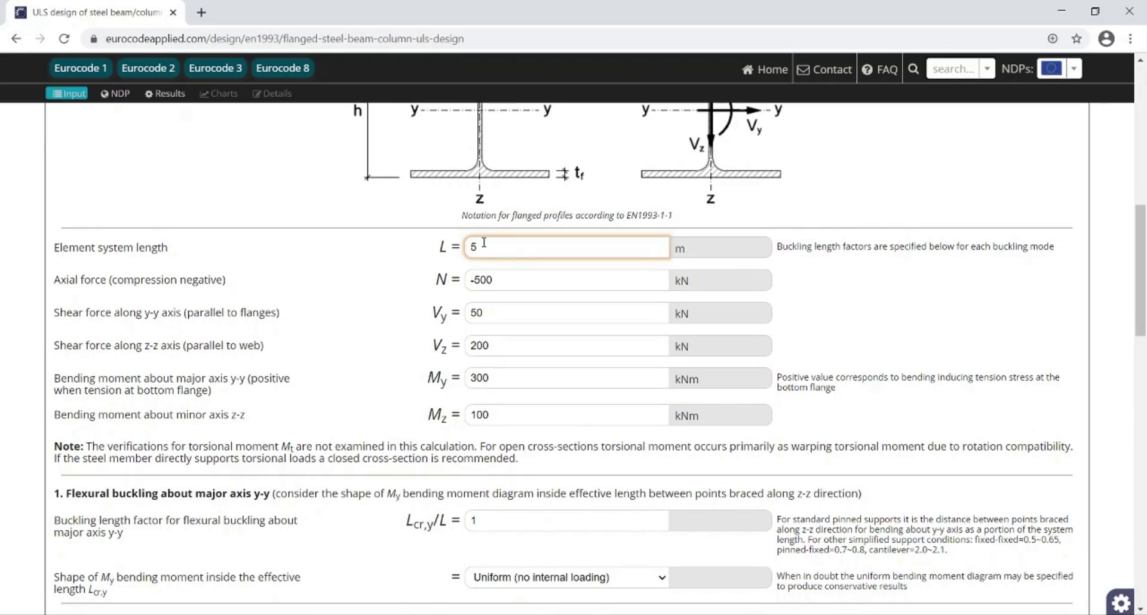
{"action": "left_click", "coordinate": [526, 280]}
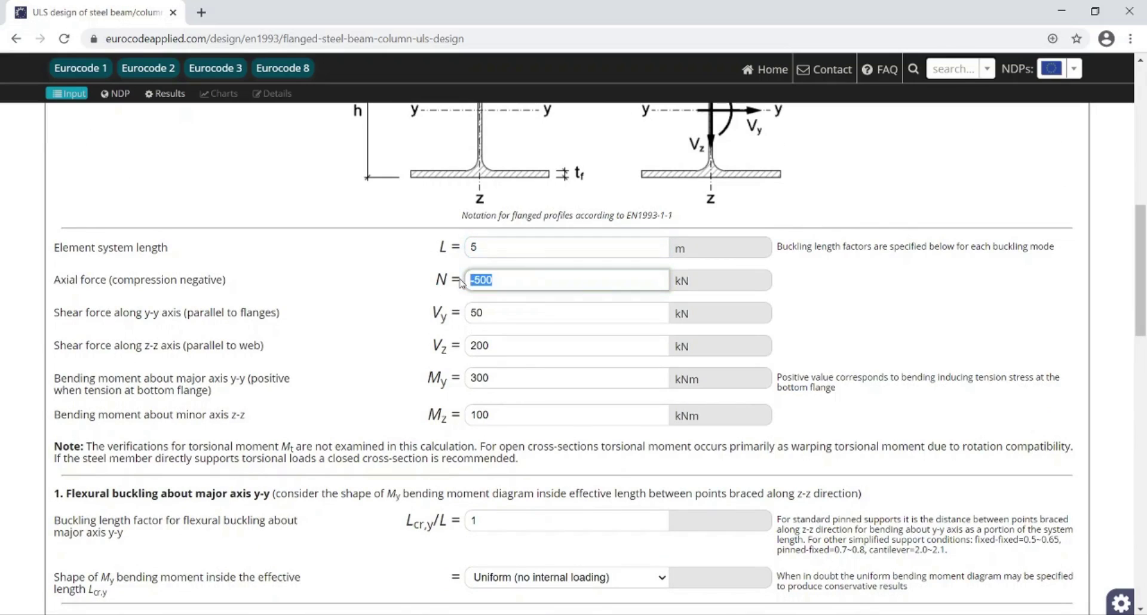
{"action": "left_click", "coordinate": [501, 312]}
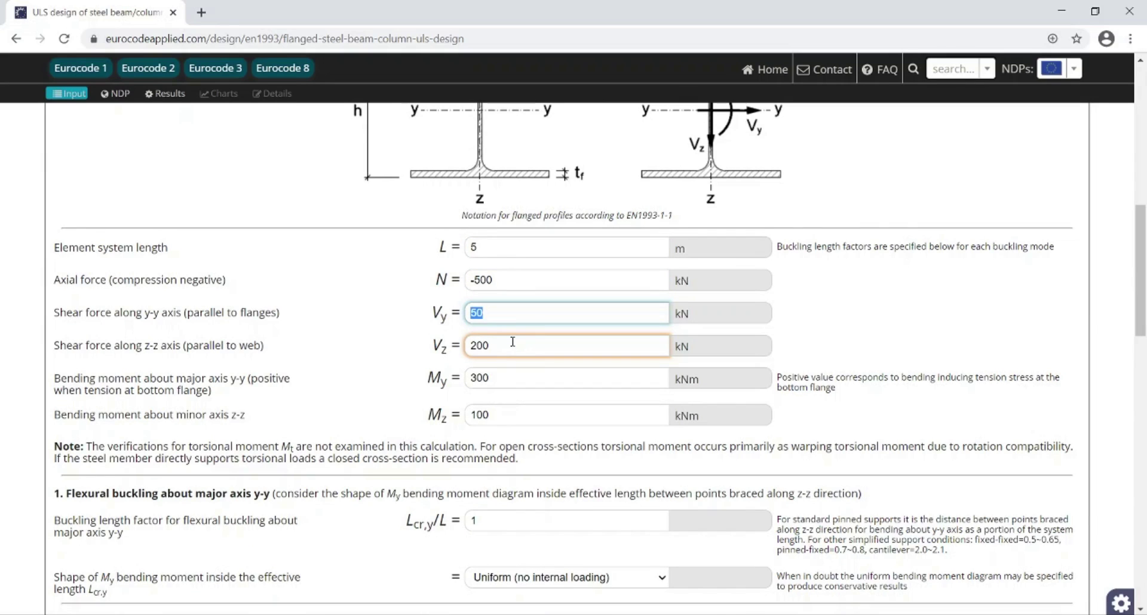
{"action": "scroll", "coordinate": [512, 342], "scroll_direction": "down", "scroll_amount": 1}
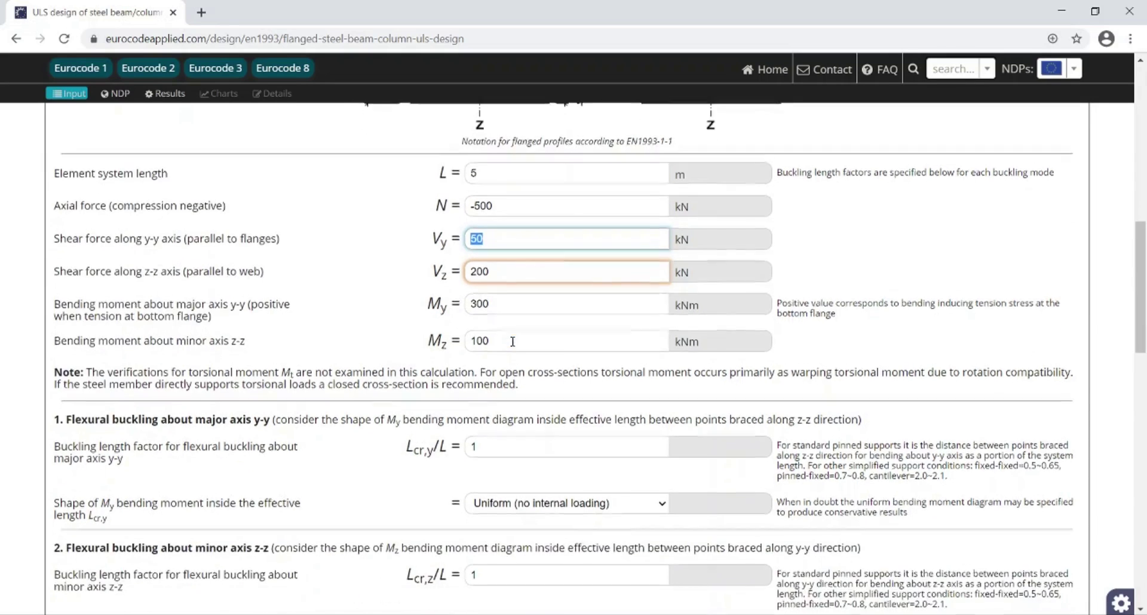
{"action": "left_click", "coordinate": [553, 303]}
{"action": "key", "text": "Tab"}
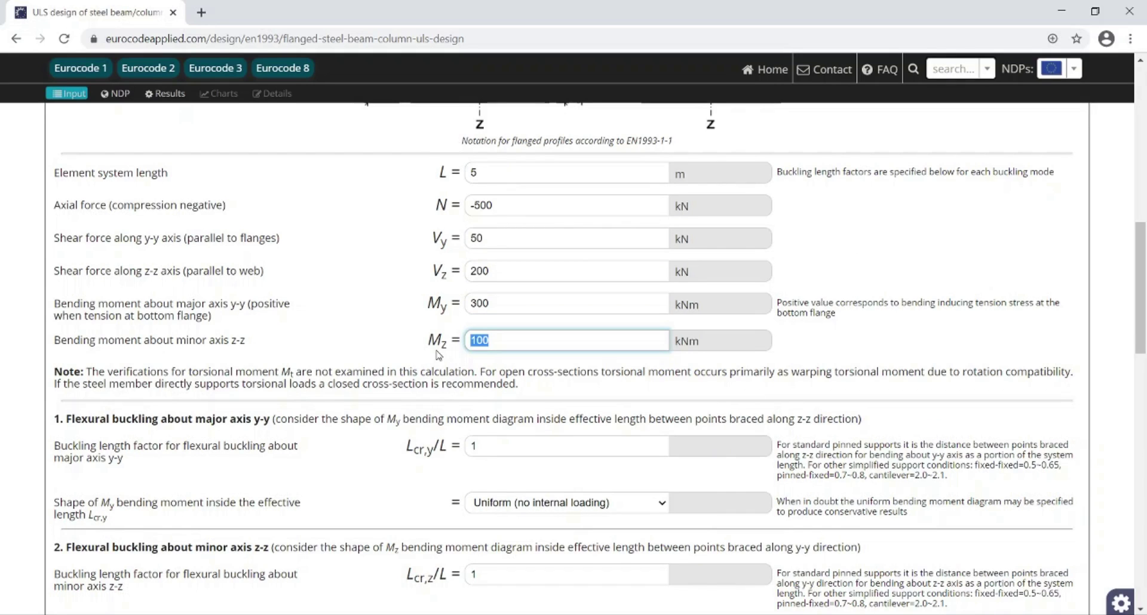
Review the flexural, lateral torsional and torsional buckling inputs and the nationally defined parameters of the steel member
{"action": "scroll", "coordinate": [438, 356], "scroll_direction": "down", "scroll_amount": 5}
{"action": "scroll", "coordinate": [513, 251], "scroll_direction": "up", "scroll_amount": 2}
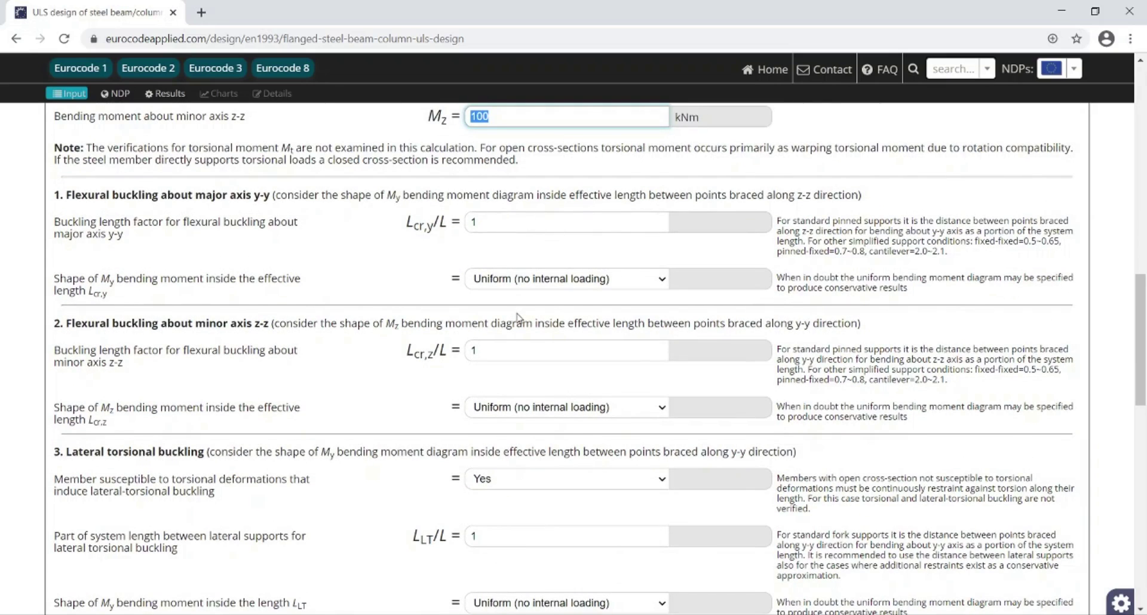
{"action": "scroll", "coordinate": [515, 320], "scroll_direction": "down", "scroll_amount": 5}
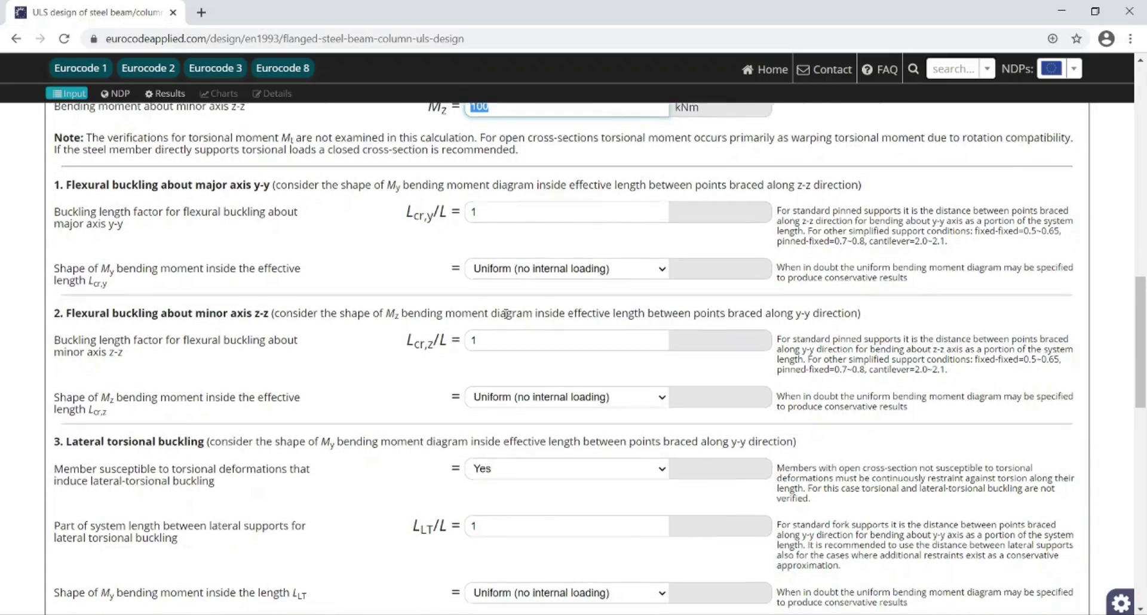
{"action": "scroll", "coordinate": [513, 324], "scroll_direction": "down", "scroll_amount": 4}
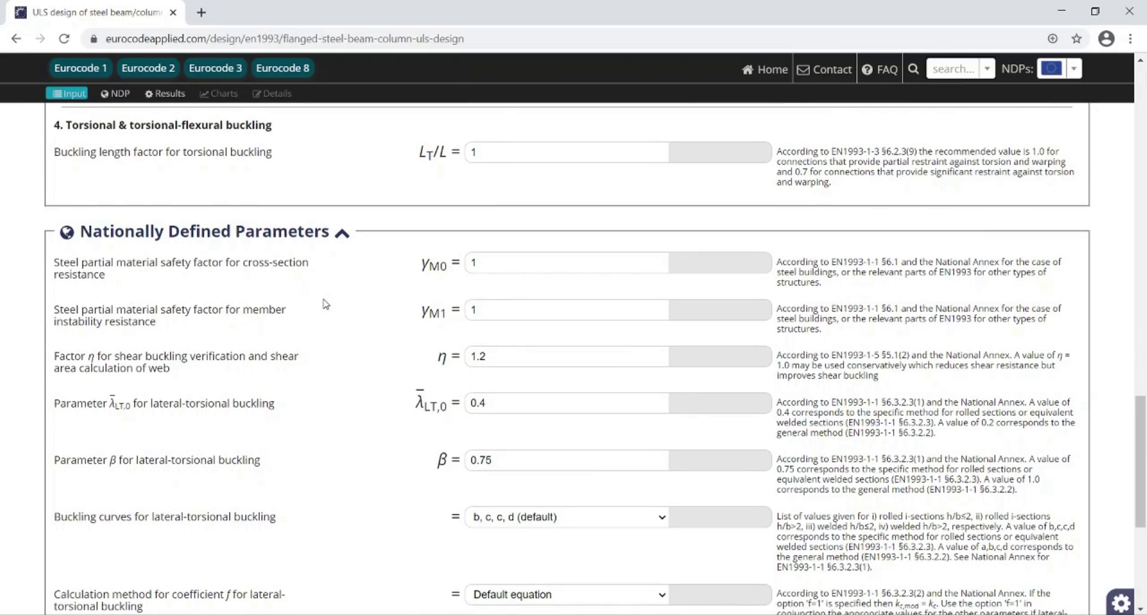
{"action": "scroll", "coordinate": [325, 305], "scroll_direction": "down", "scroll_amount": 1}
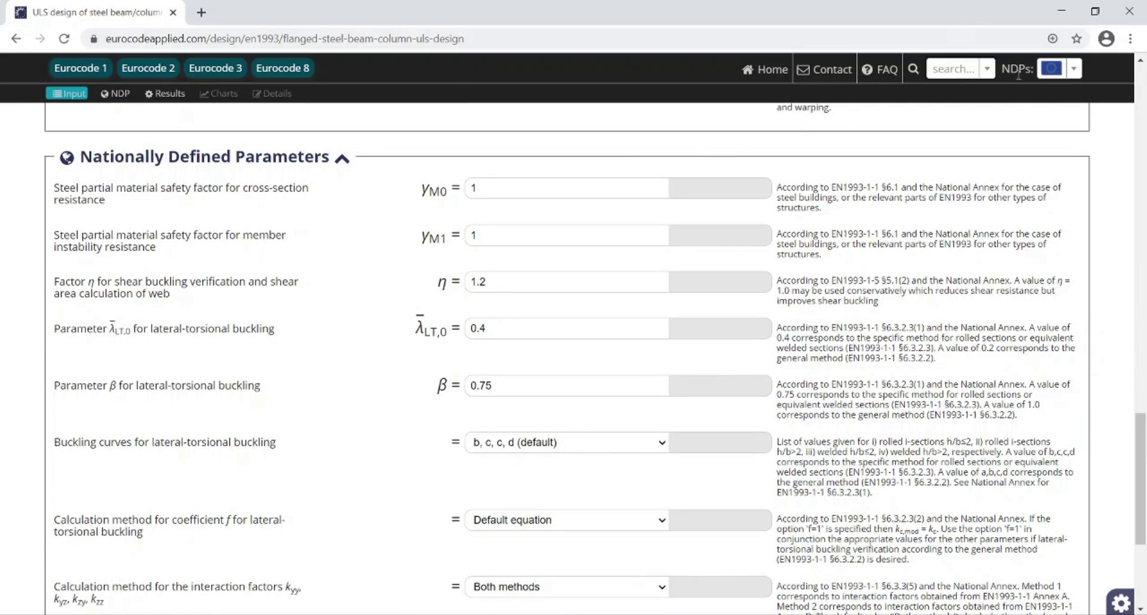
Compare the nationally defined parameters for Belgium and Bulgaria, and restore the CEN default values
{"action": "left_click", "coordinate": [1053, 75]}
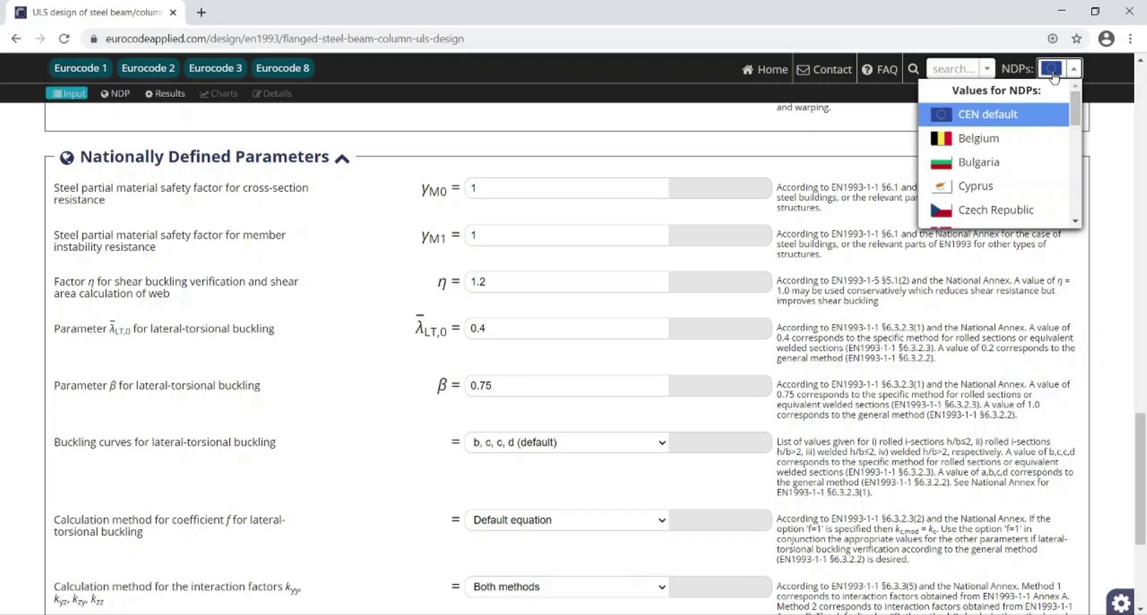
{"action": "left_click", "coordinate": [1007, 139]}
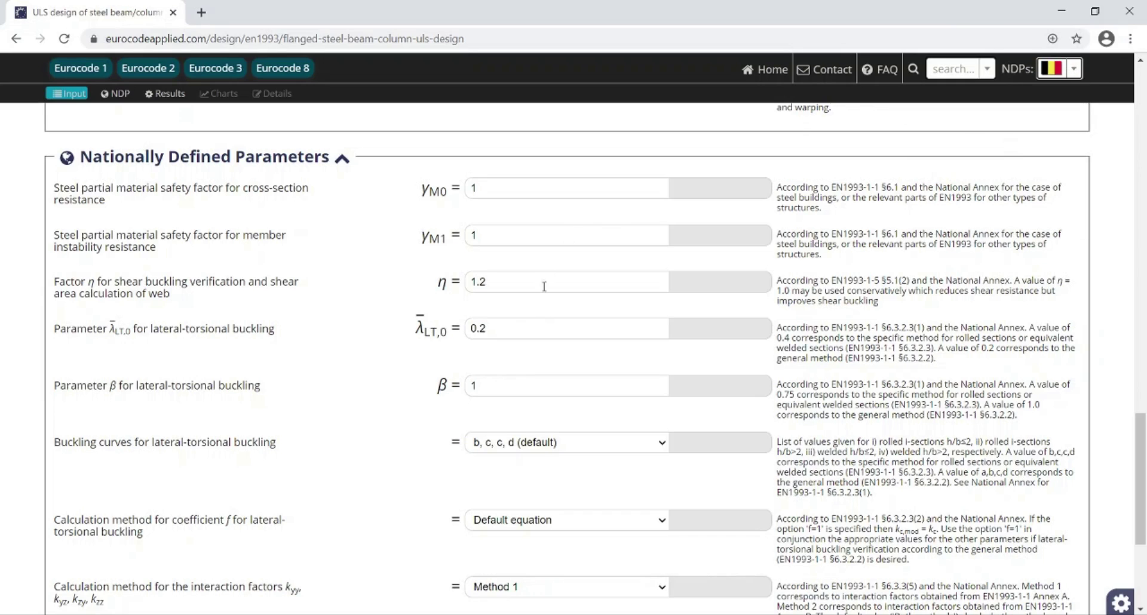
{"action": "left_click", "coordinate": [537, 332]}
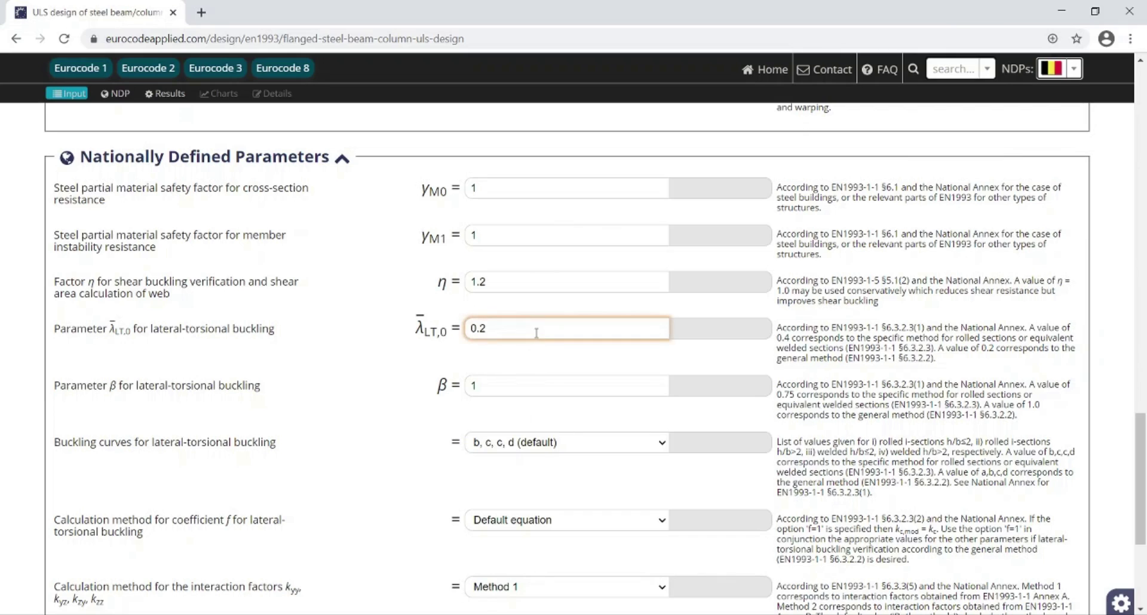
{"action": "left_click", "coordinate": [1053, 70]}
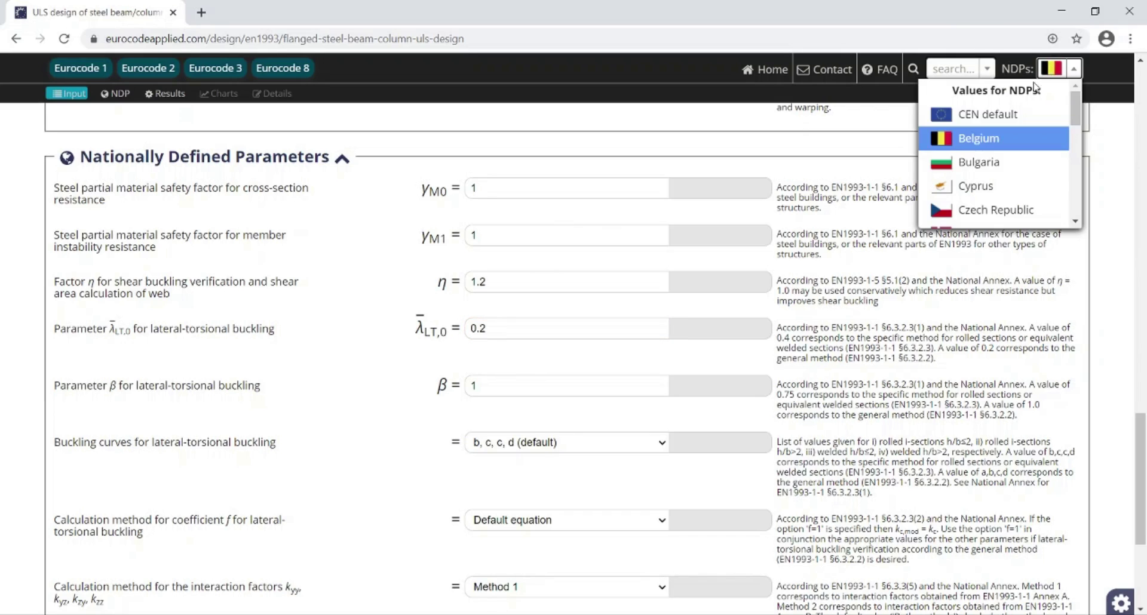
{"action": "left_click", "coordinate": [1002, 161]}
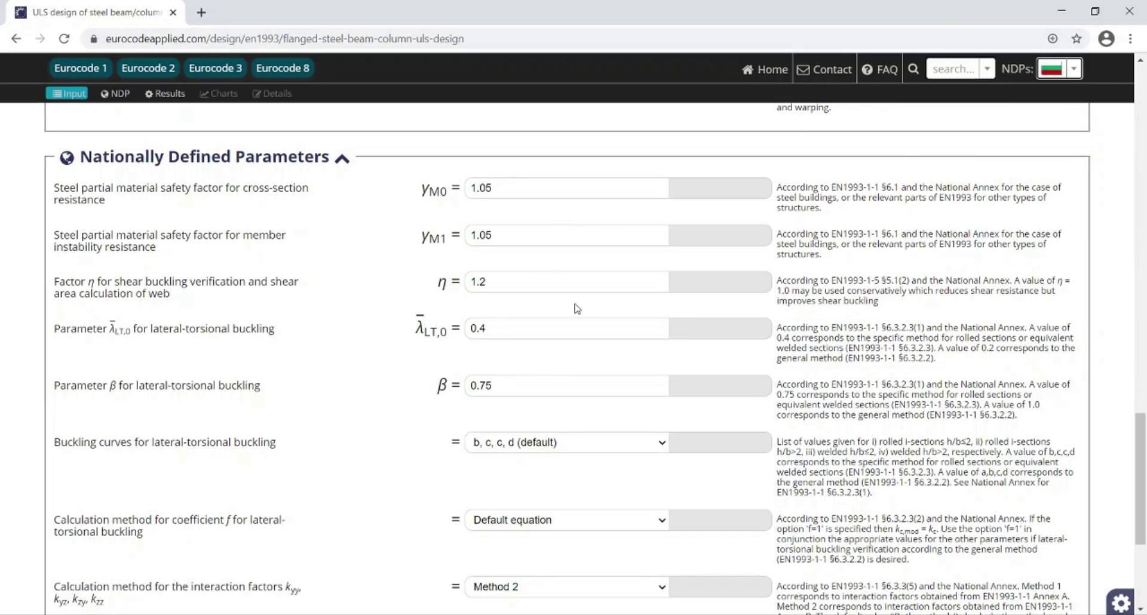
{"action": "left_click", "coordinate": [1071, 78]}
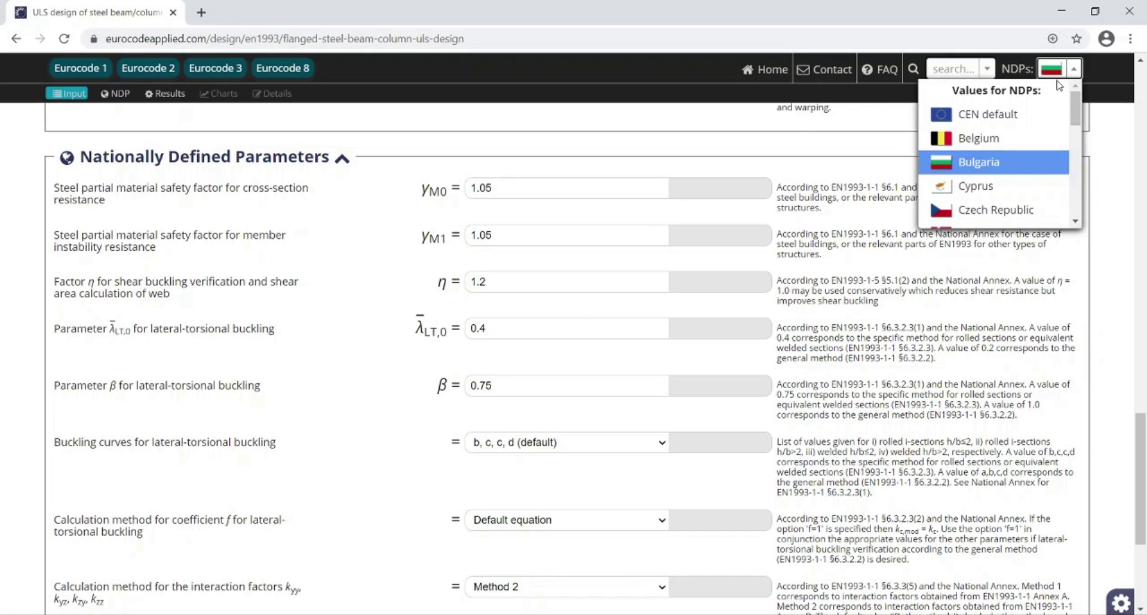
{"action": "left_click", "coordinate": [987, 114]}
Run the steel member ULS calculation with the CEN default parameters and check the utilization, section class and web shear buckling results
{"action": "scroll", "coordinate": [536, 320], "scroll_direction": "down", "scroll_amount": 4}
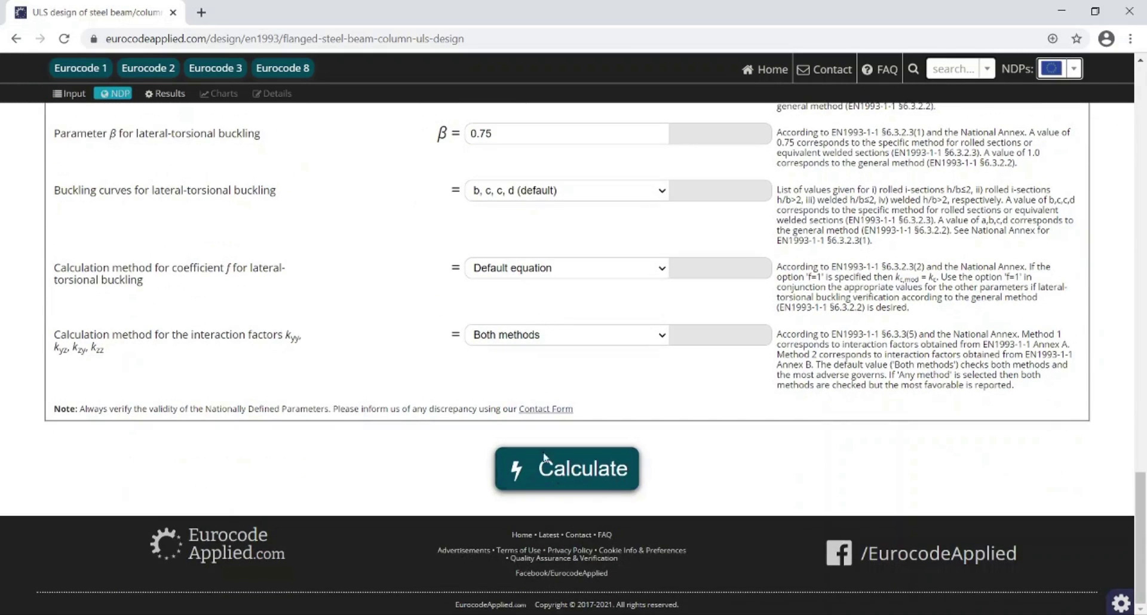
{"action": "left_click", "coordinate": [557, 476]}
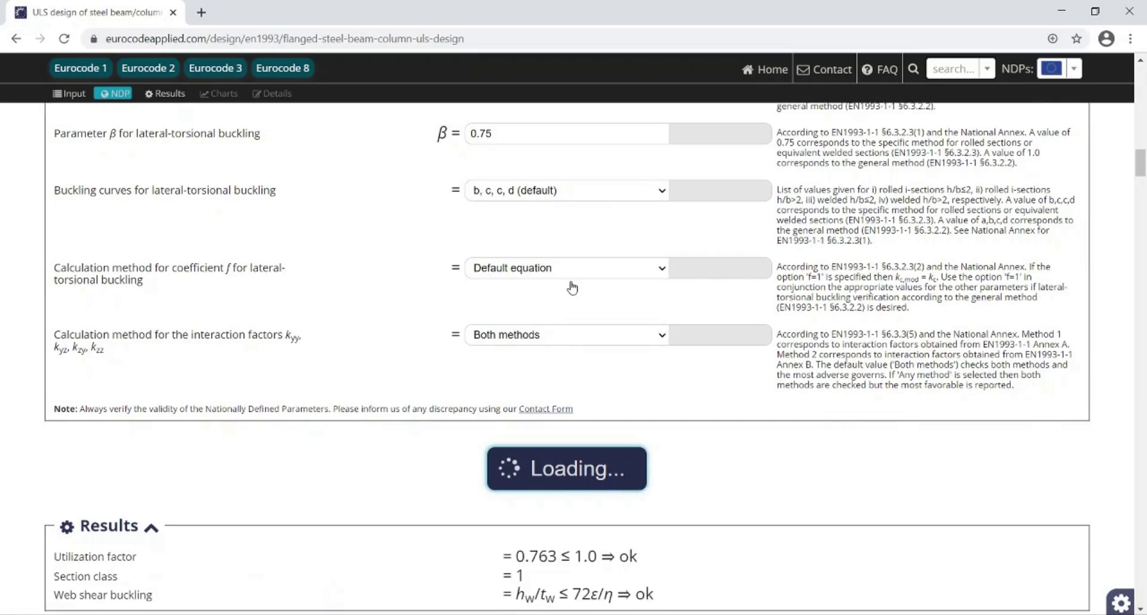
{"action": "scroll", "coordinate": [571, 288], "scroll_direction": "down", "scroll_amount": 4}
{"action": "scroll", "coordinate": [573, 291], "scroll_direction": "down", "scroll_amount": 1}
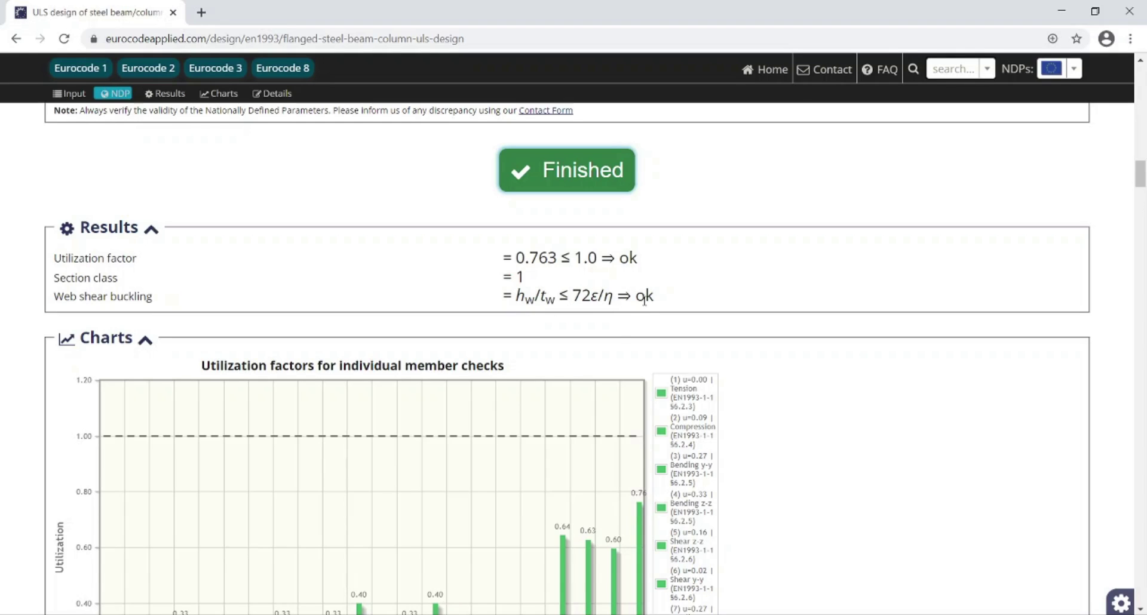
Read through the utilization charts and detailed report, covering section classification, tension, shear, bending, flexural buckling and lateral-torsional buckling checks
{"action": "scroll", "coordinate": [610, 320], "scroll_direction": "down", "scroll_amount": 7}
{"action": "scroll", "coordinate": [524, 313], "scroll_direction": "down", "scroll_amount": 14}
{"action": "scroll", "coordinate": [521, 316], "scroll_direction": "down", "scroll_amount": 16}
{"action": "scroll", "coordinate": [528, 322], "scroll_direction": "down", "scroll_amount": 11}
{"action": "scroll", "coordinate": [531, 323], "scroll_direction": "down", "scroll_amount": 9}
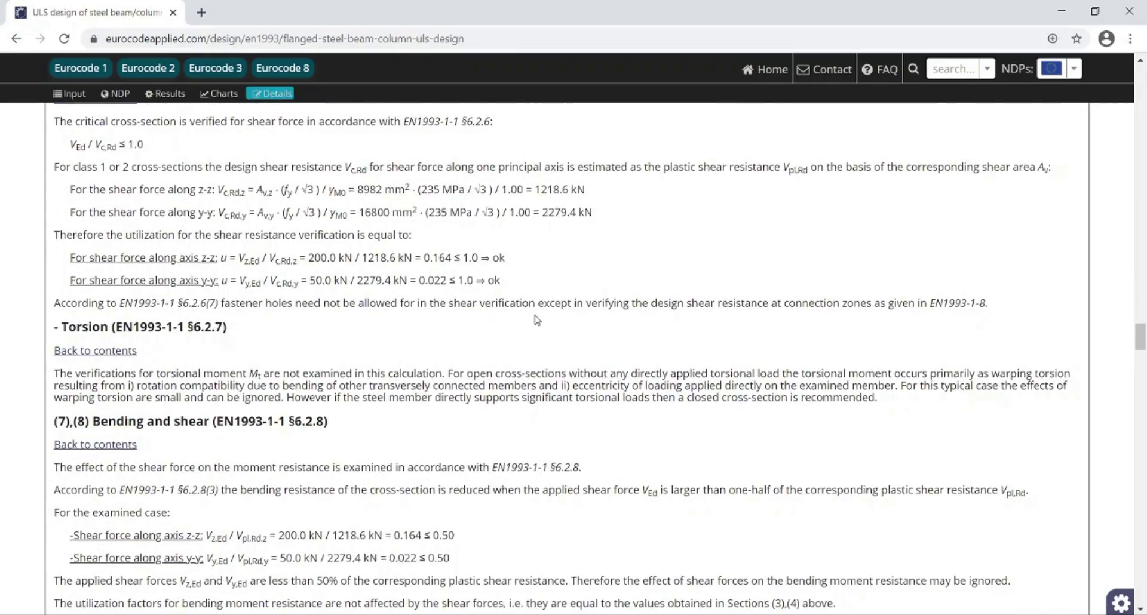
{"action": "scroll", "coordinate": [565, 321], "scroll_direction": "down", "scroll_amount": 8}
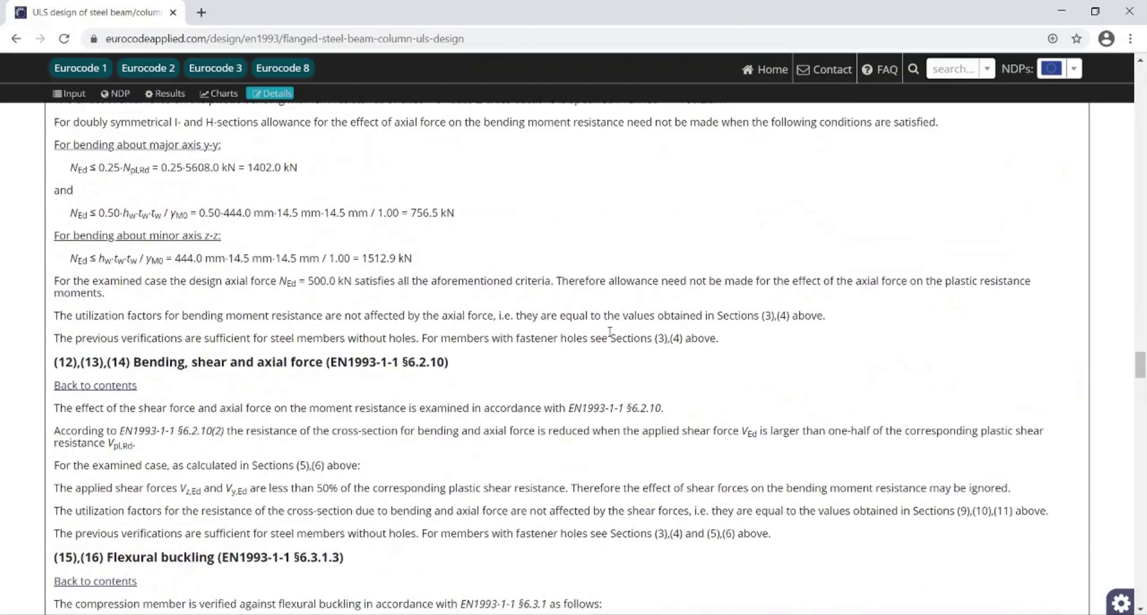
{"action": "scroll", "coordinate": [610, 333], "scroll_direction": "down", "scroll_amount": 6}
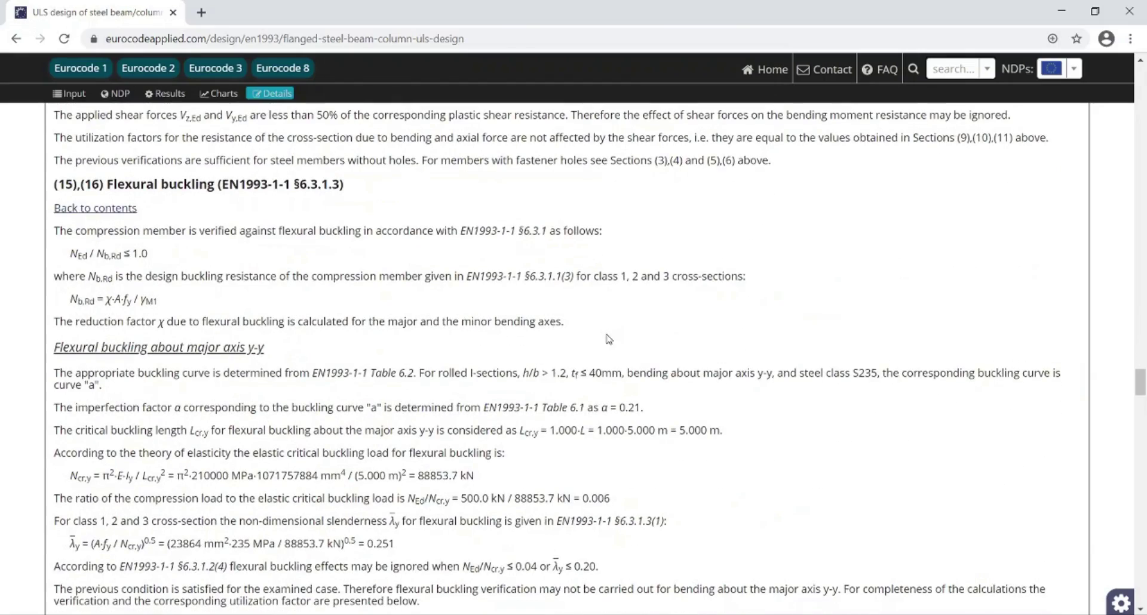
{"action": "scroll", "coordinate": [607, 339], "scroll_direction": "down", "scroll_amount": 16}
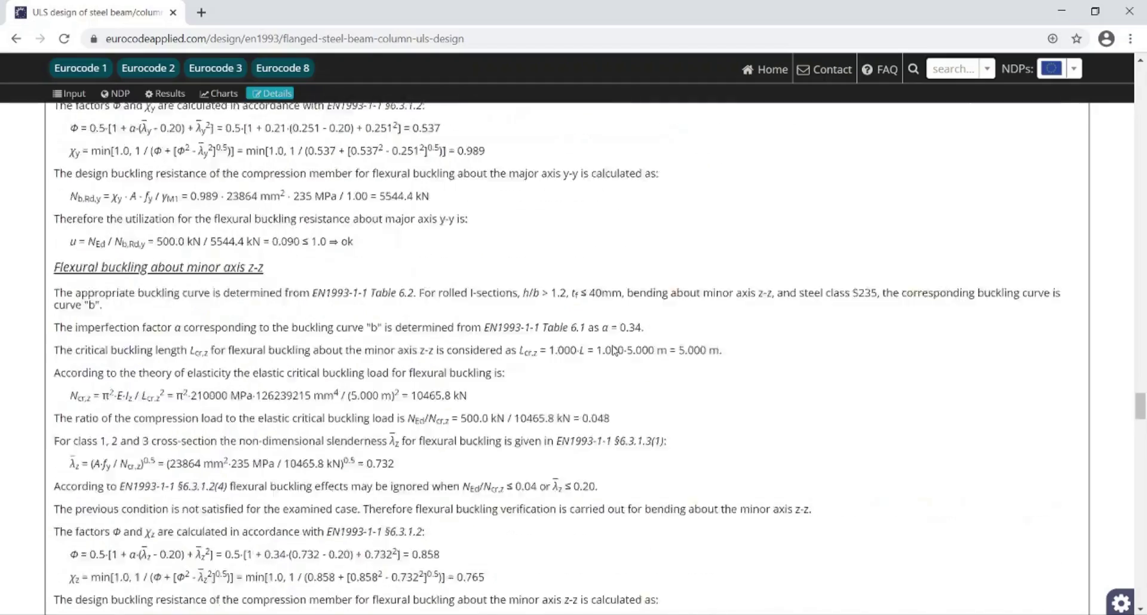
{"action": "scroll", "coordinate": [616, 351], "scroll_direction": "down", "scroll_amount": 6}
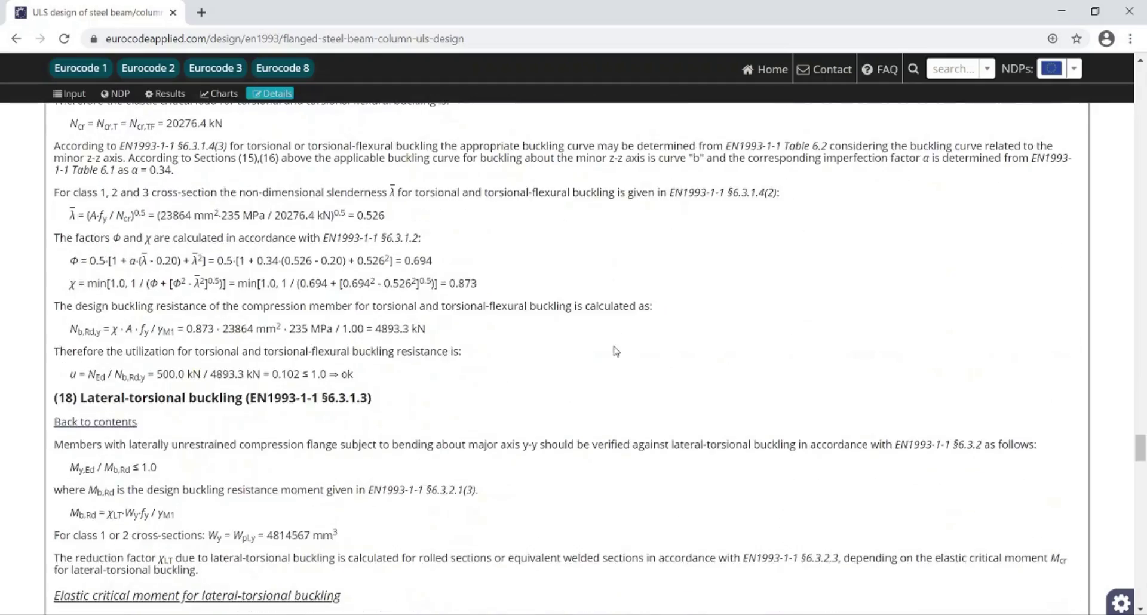
{"action": "scroll", "coordinate": [618, 342], "scroll_direction": "down", "scroll_amount": 7}
{"action": "scroll", "coordinate": [617, 342], "scroll_direction": "up", "scroll_amount": 20}
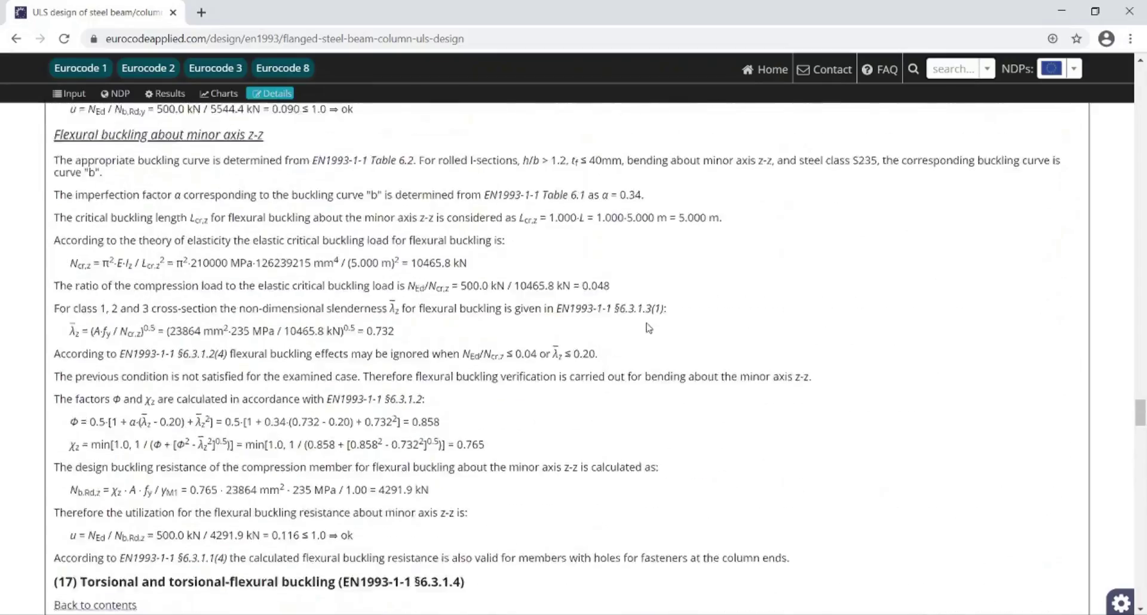
{"action": "scroll", "coordinate": [649, 328], "scroll_direction": "up", "scroll_amount": 20}
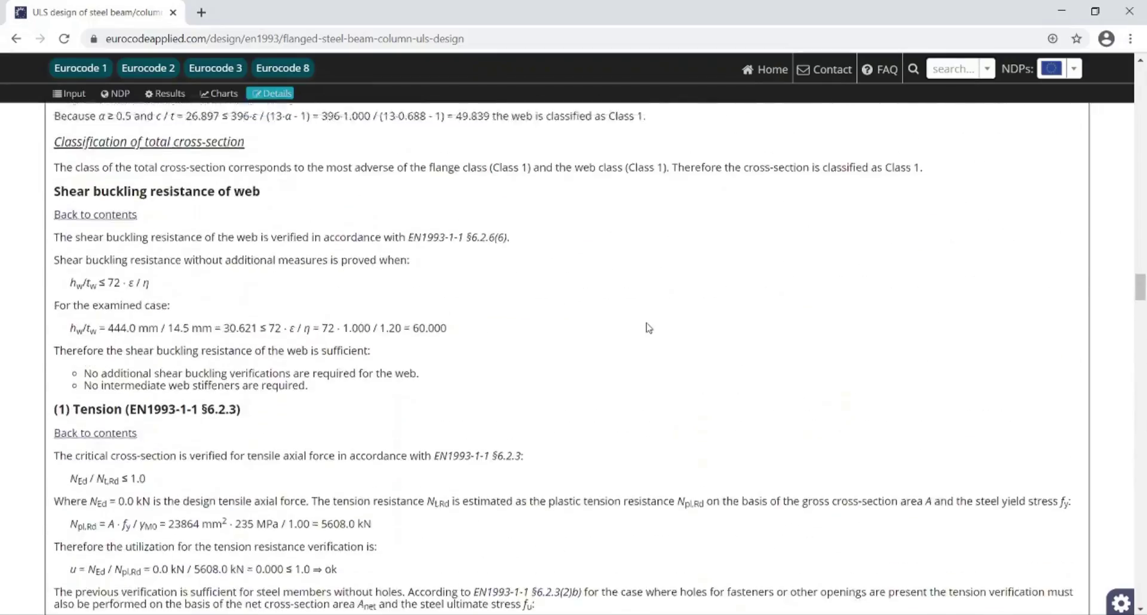
{"action": "scroll", "coordinate": [649, 328], "scroll_direction": "up", "scroll_amount": 20}
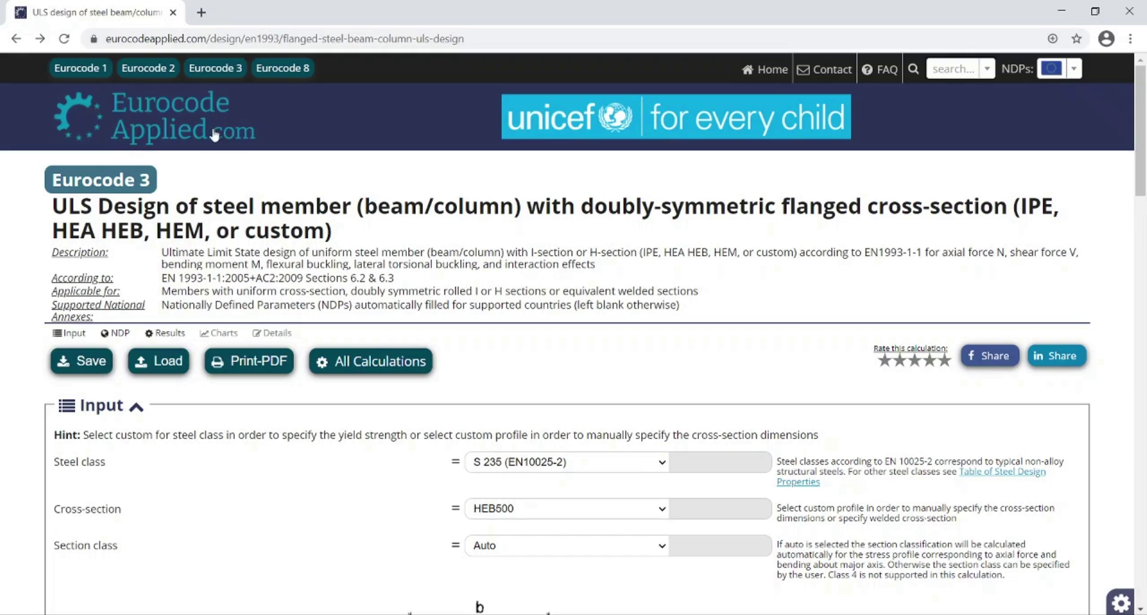
Browse the Eurocode 8 calculations for buildings, bridges and retaining structures, and open the approximate estimation of a building's fundamental period
{"action": "left_click", "coordinate": [283, 68]}
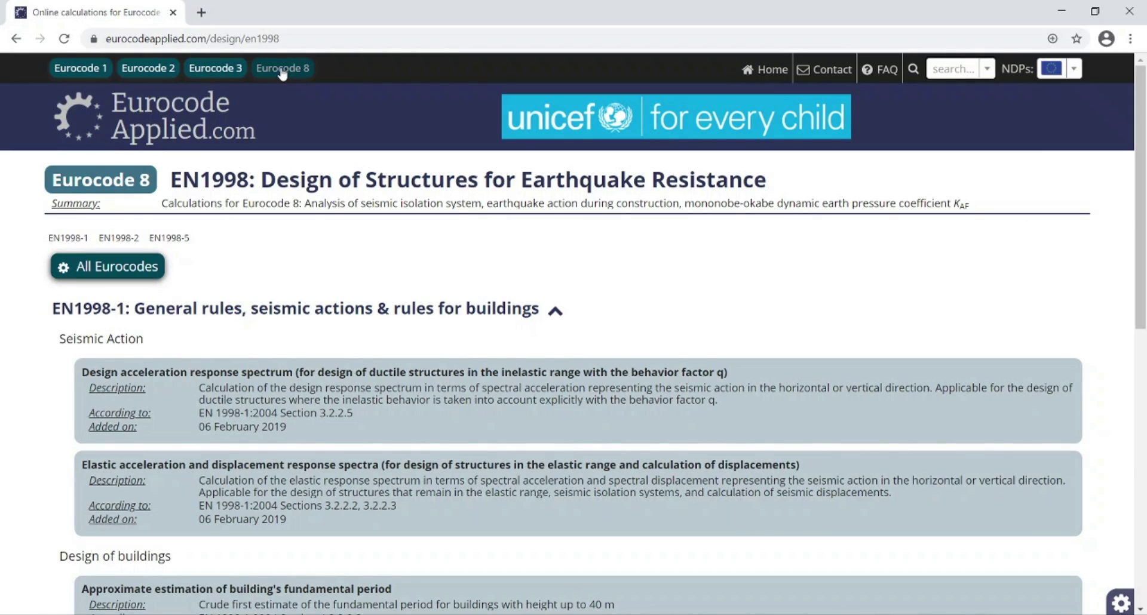
{"action": "scroll", "coordinate": [376, 270], "scroll_direction": "down", "scroll_amount": 5}
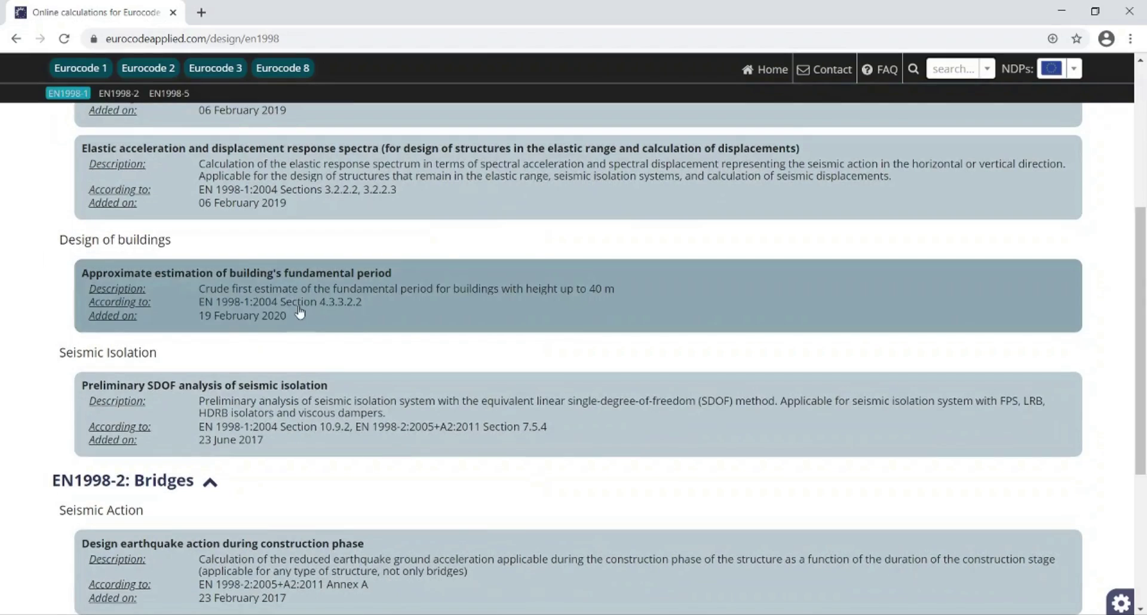
{"action": "scroll", "coordinate": [197, 481], "scroll_direction": "down", "scroll_amount": 5}
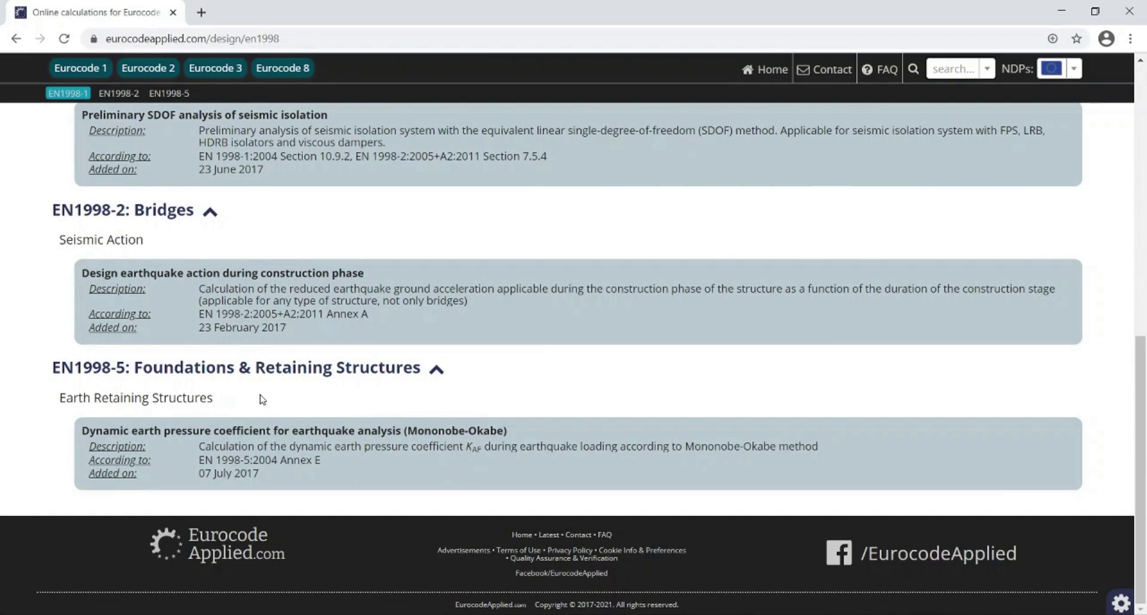
{"action": "scroll", "coordinate": [262, 400], "scroll_direction": "up", "scroll_amount": 7}
{"action": "scroll", "coordinate": [262, 400], "scroll_direction": "down", "scroll_amount": 1}
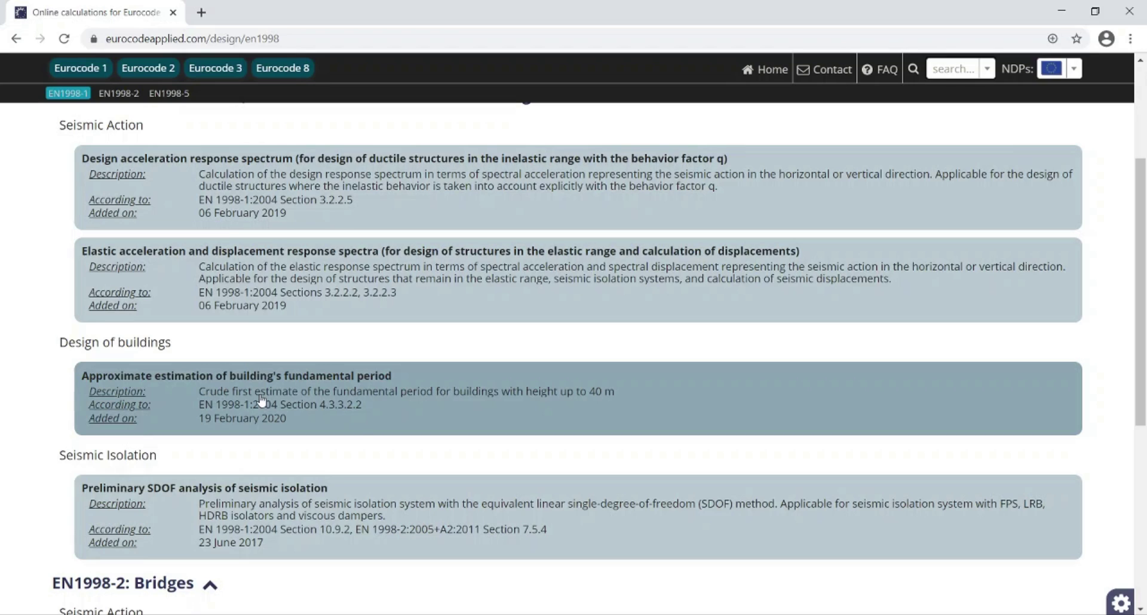
{"action": "left_click", "coordinate": [262, 401]}
Run the fundamental period calculation for a 15 m high moment resistant space concrete frame, and return to the site's home page after checking the results
{"action": "left_click", "coordinate": [504, 374]}
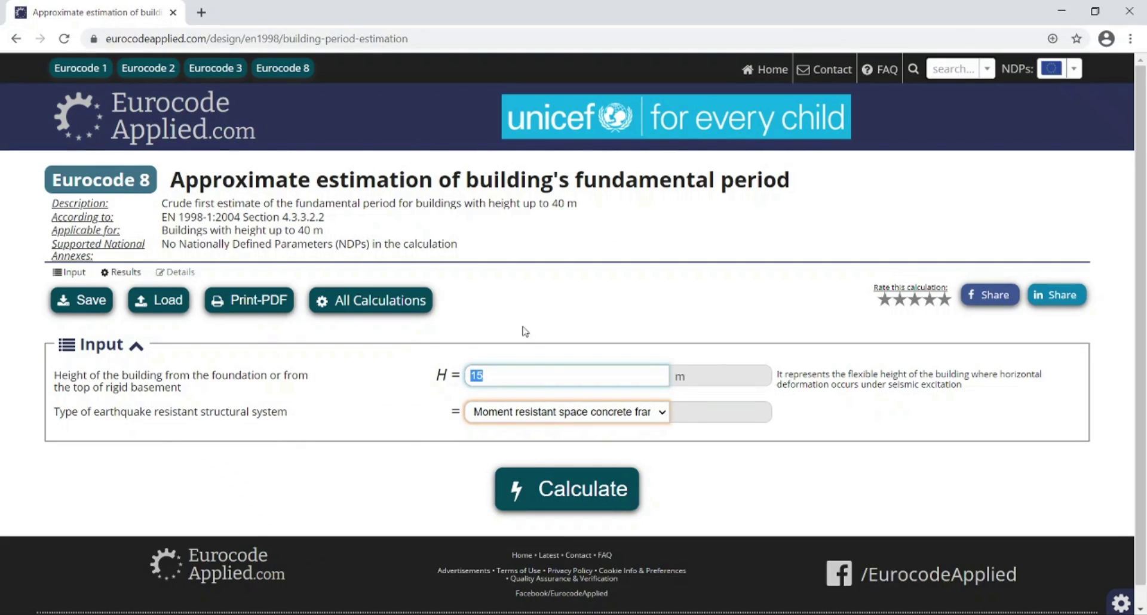
{"action": "left_click", "coordinate": [572, 419]}
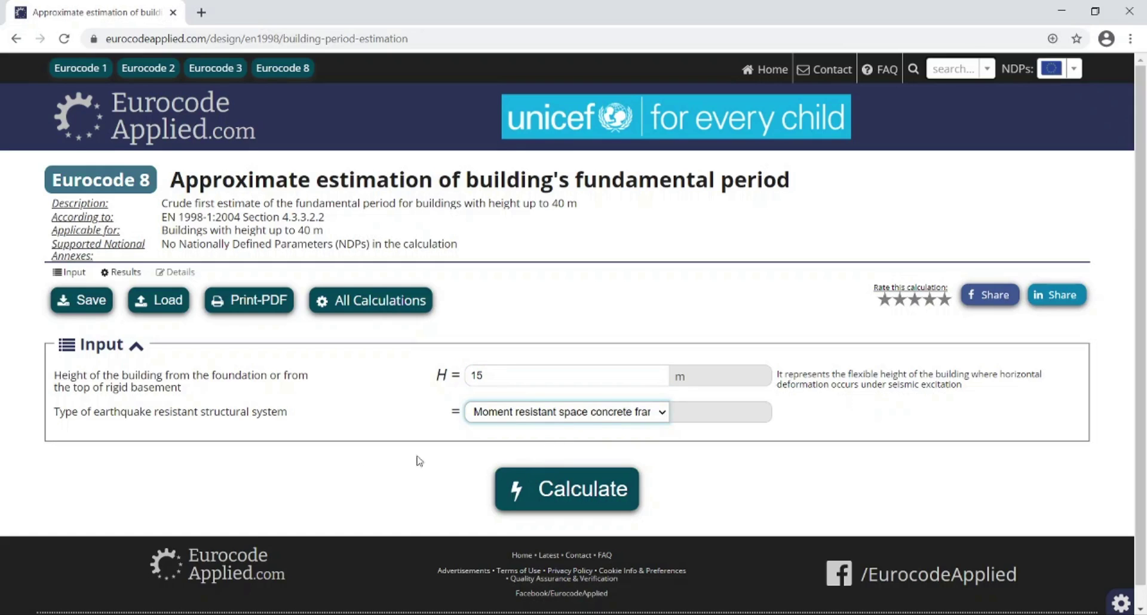
{"action": "scroll", "coordinate": [346, 465], "scroll_direction": "down", "scroll_amount": 1}
{"action": "left_click", "coordinate": [599, 469]}
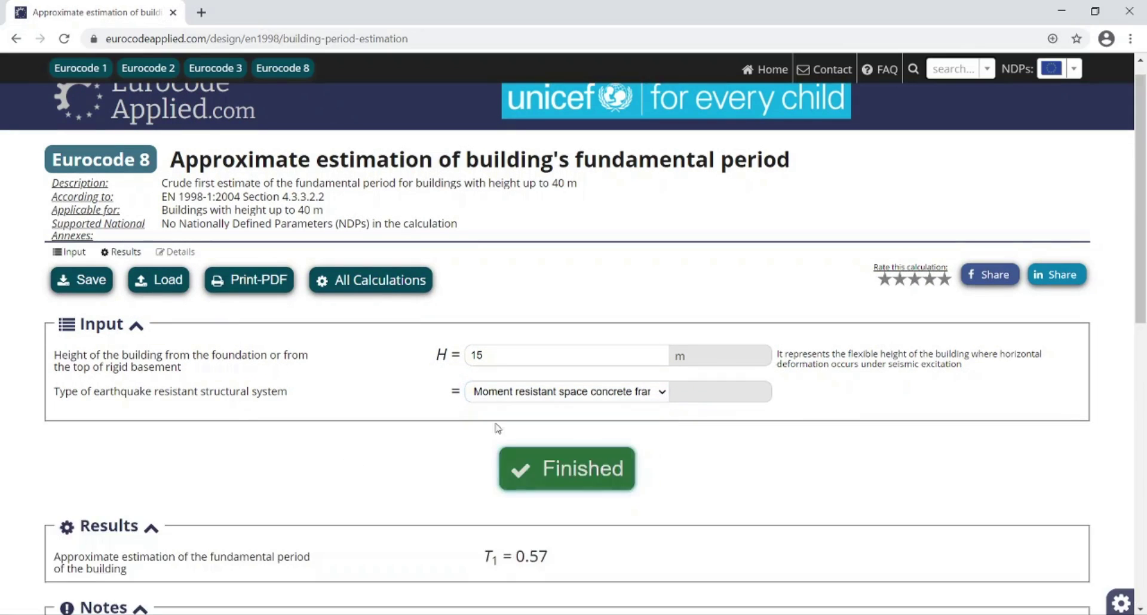
{"action": "scroll", "coordinate": [379, 333], "scroll_direction": "down", "scroll_amount": 2}
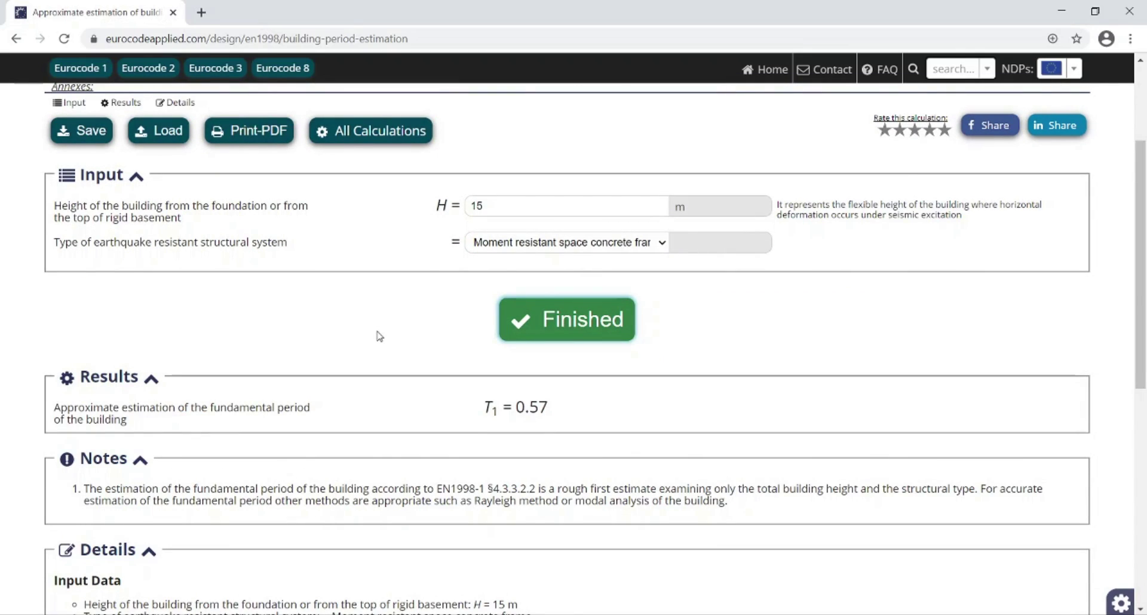
{"action": "scroll", "coordinate": [570, 353], "scroll_direction": "up", "scroll_amount": 3}
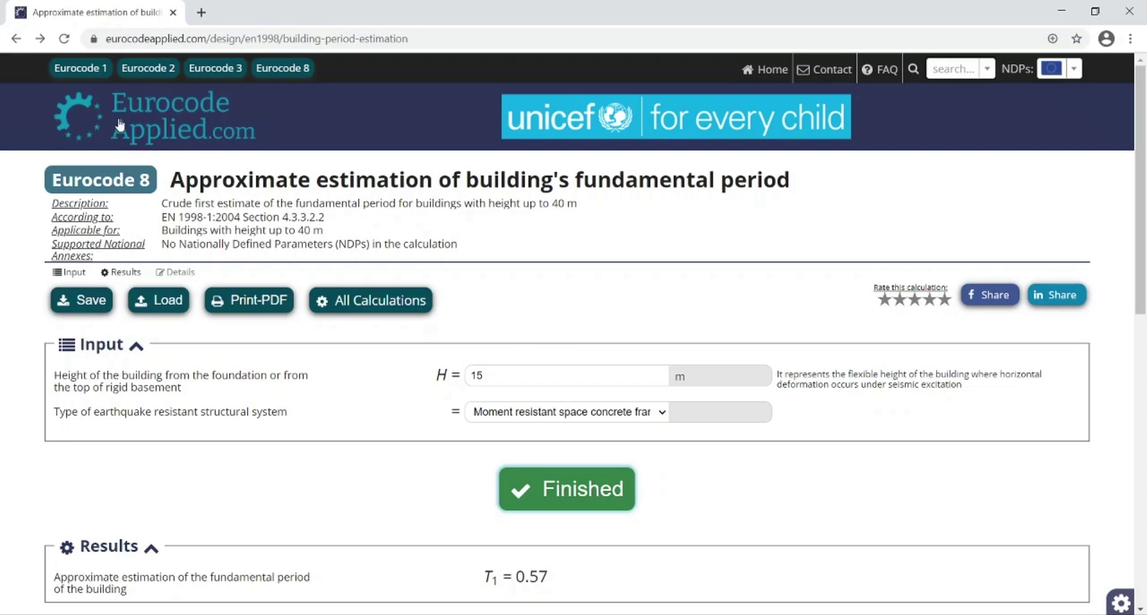
{"action": "left_click", "coordinate": [156, 123]}
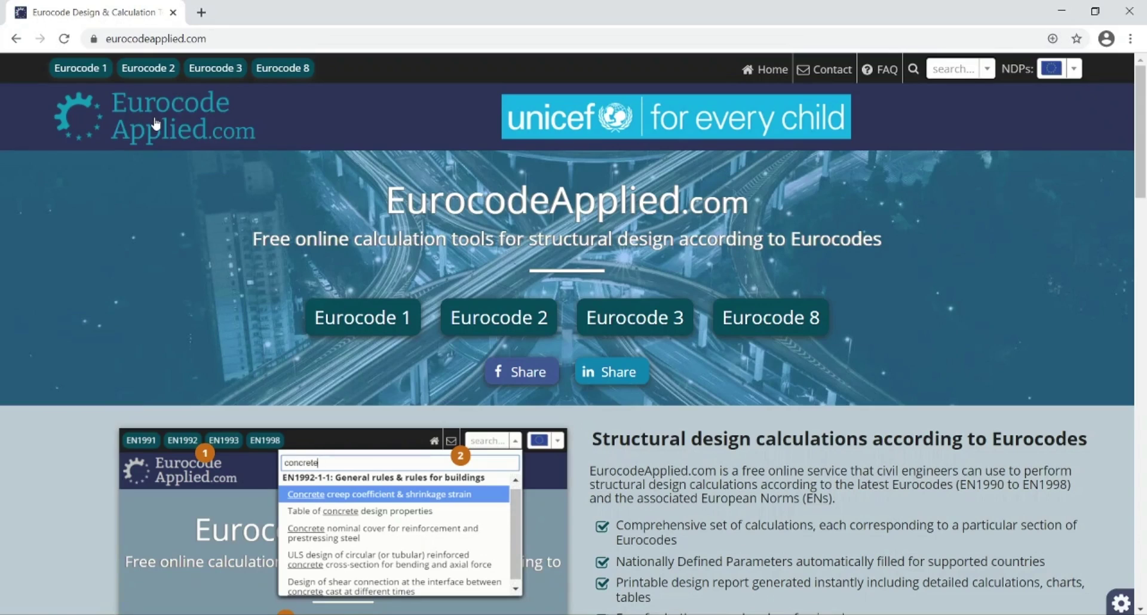